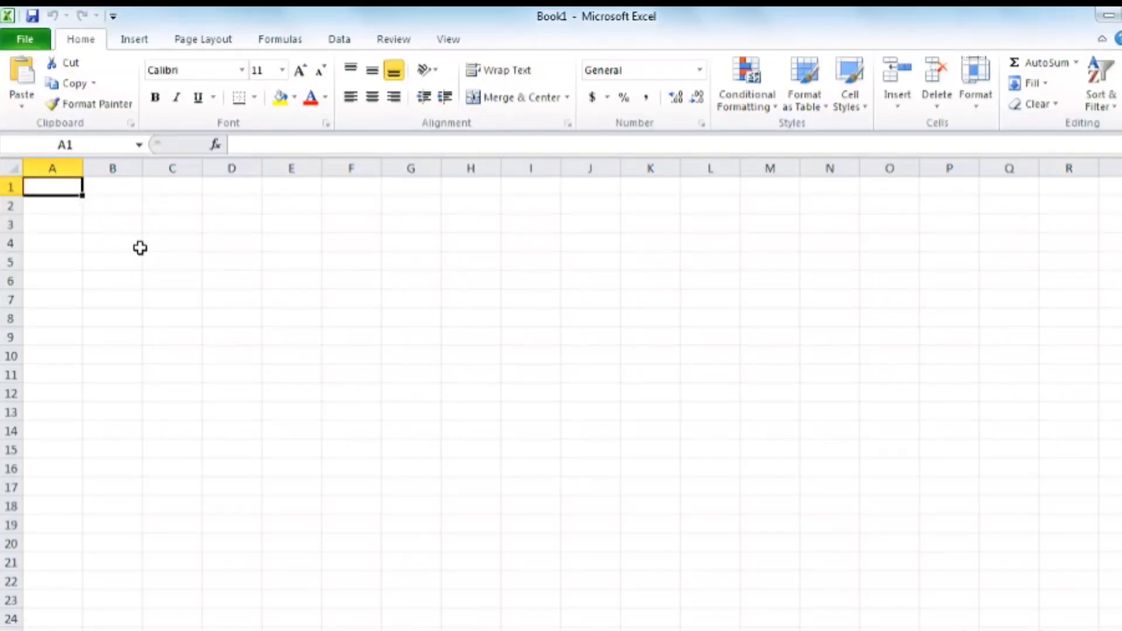
Step: Enter the title "Two Trees Olive Oil Company" in cell A1
{"action": "type", "text": "Two "}
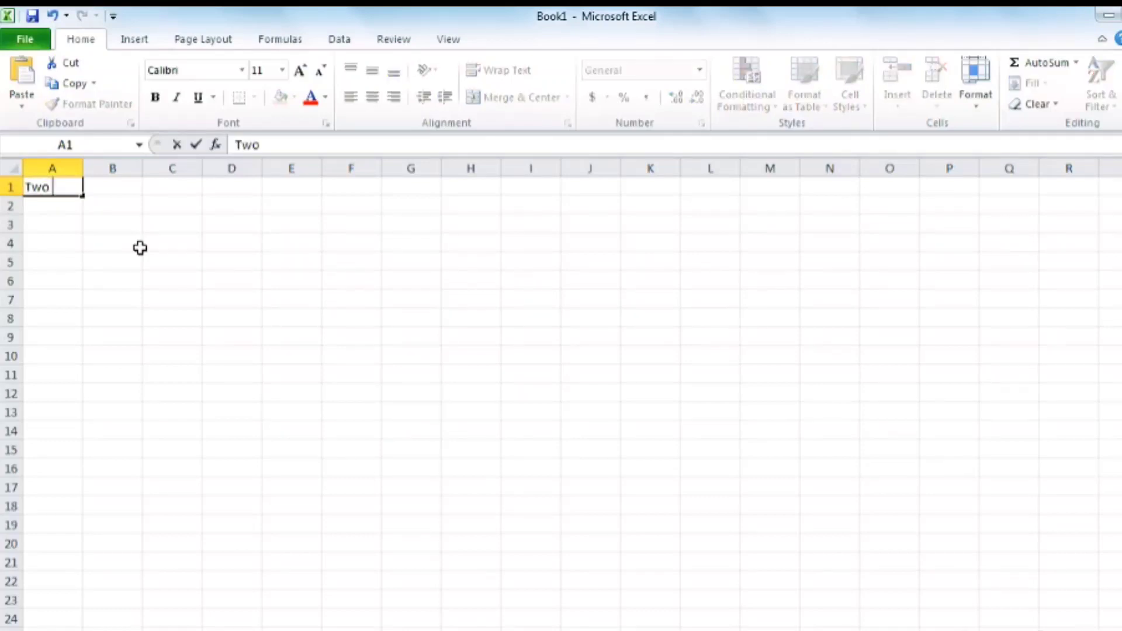
{"action": "type", "text": "Trees"}
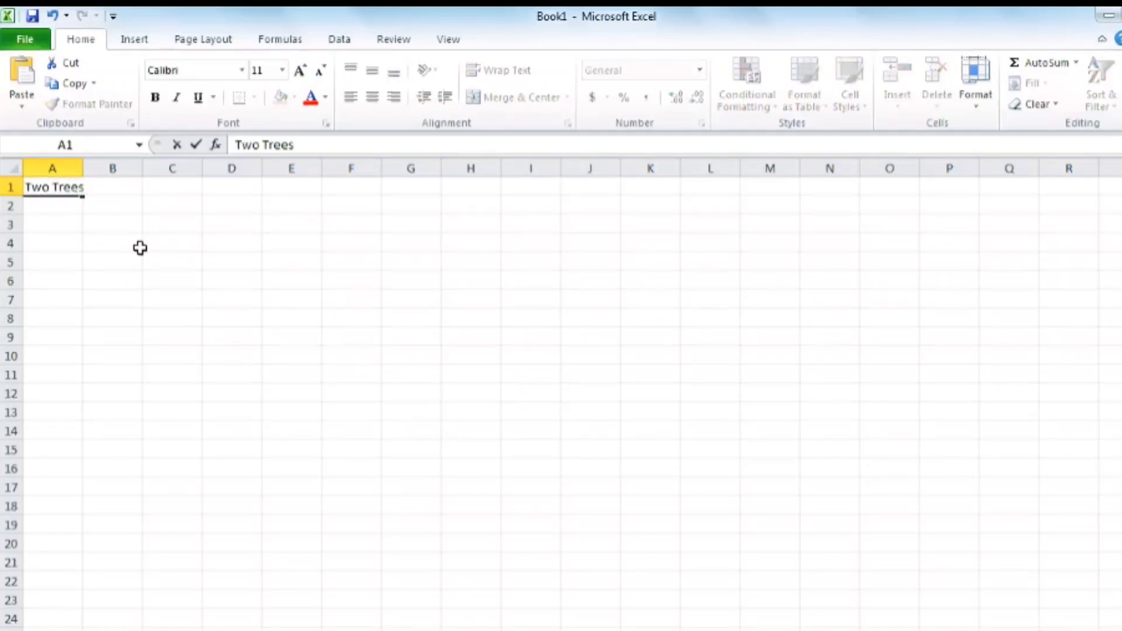
{"action": "type", "text": " Olive Oi"}
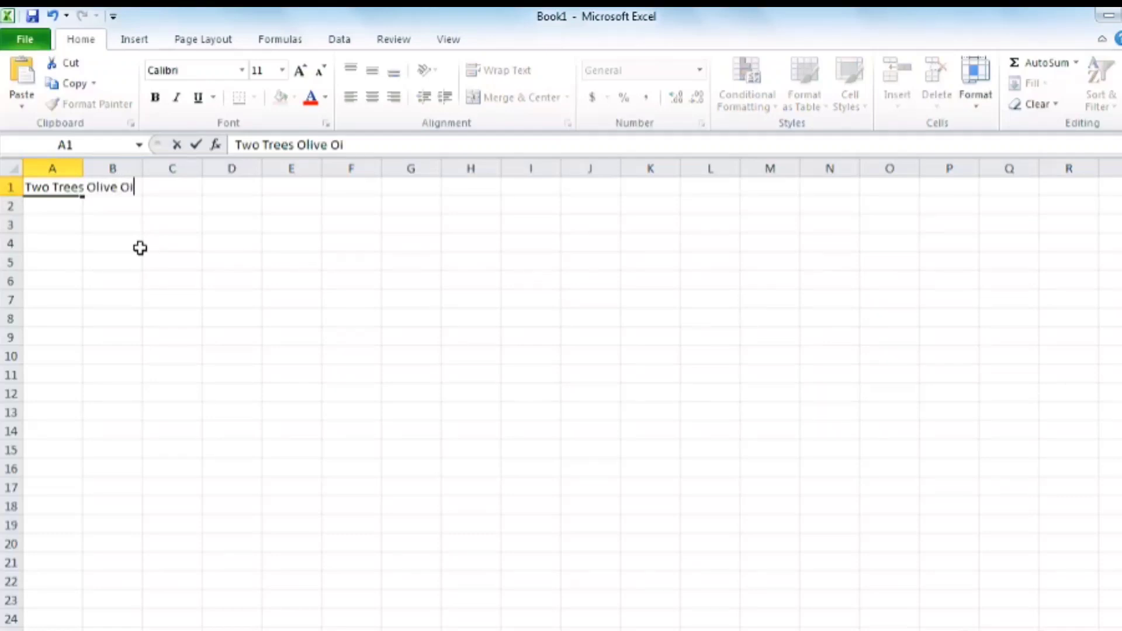
{"action": "type", "text": "l Company"}
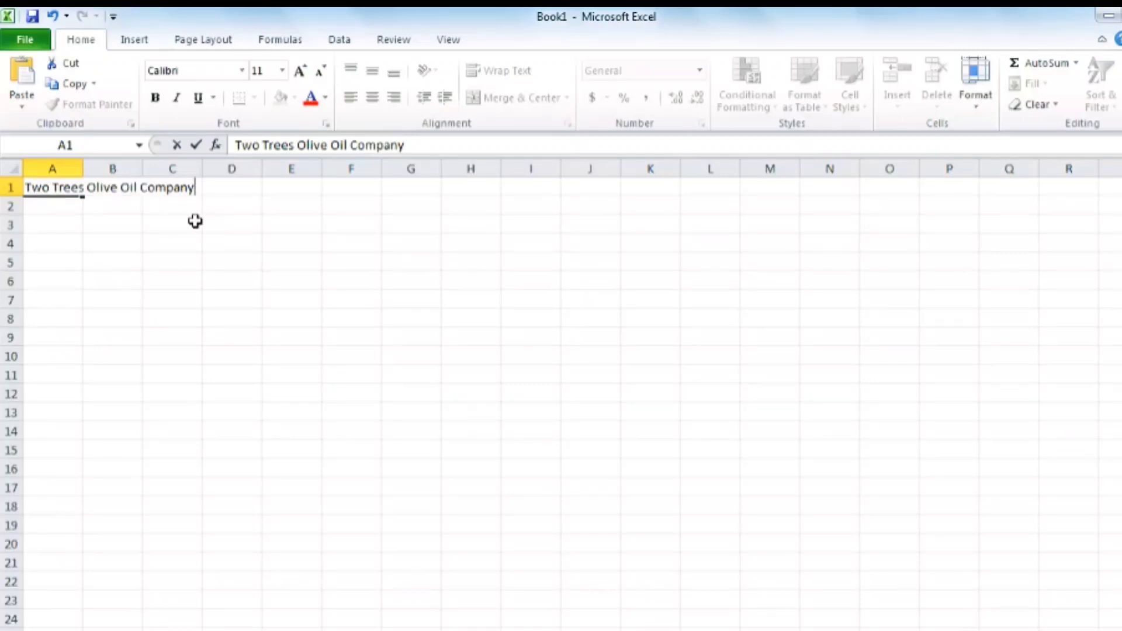
{"action": "key", "text": "Return"}
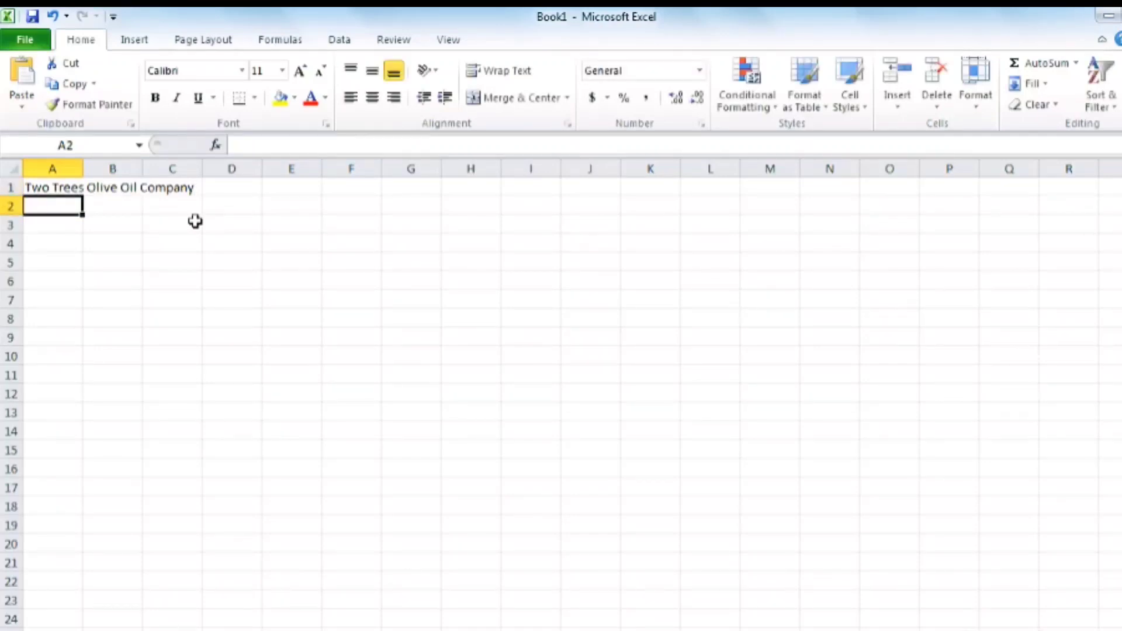
{"action": "type", "text": "S"}
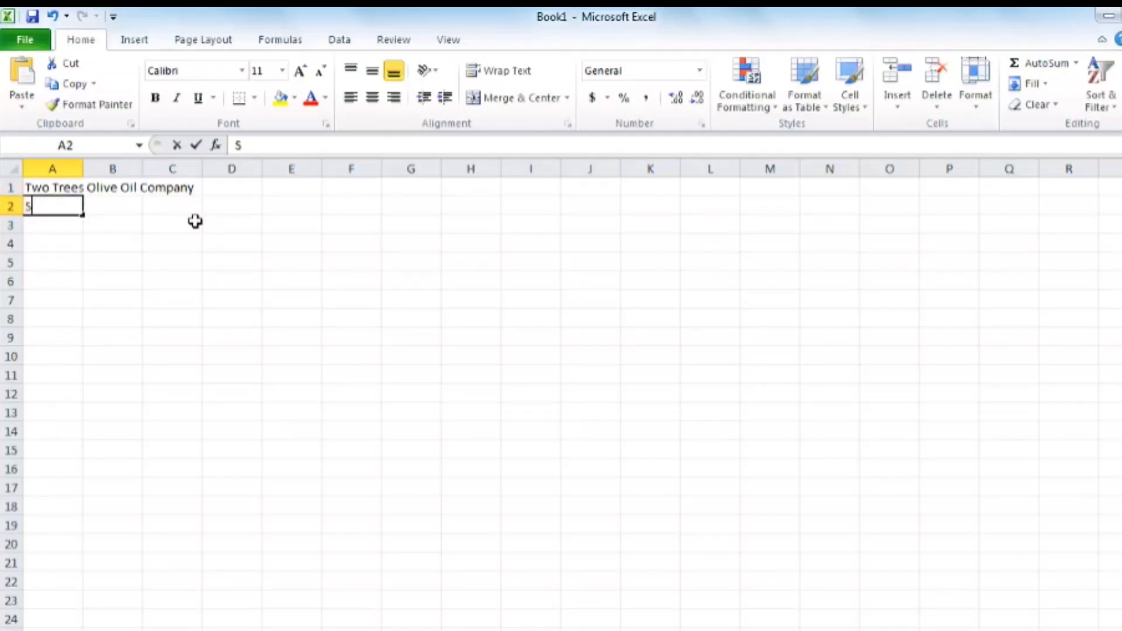
{"action": "type", "text": "ales"}
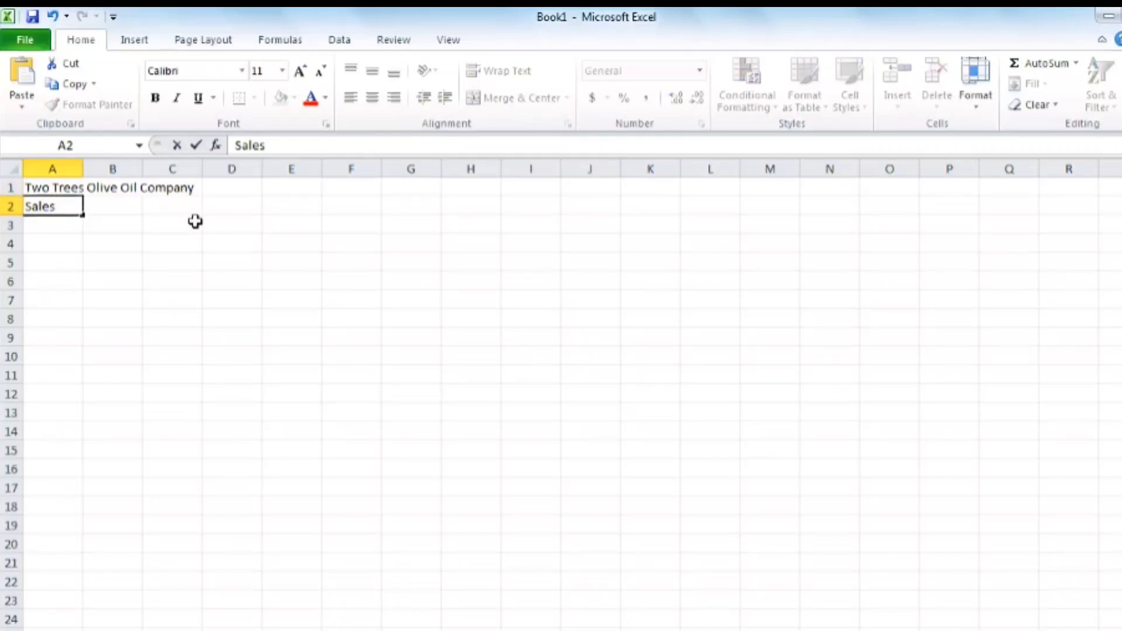
{"action": "key", "text": "Escape"}
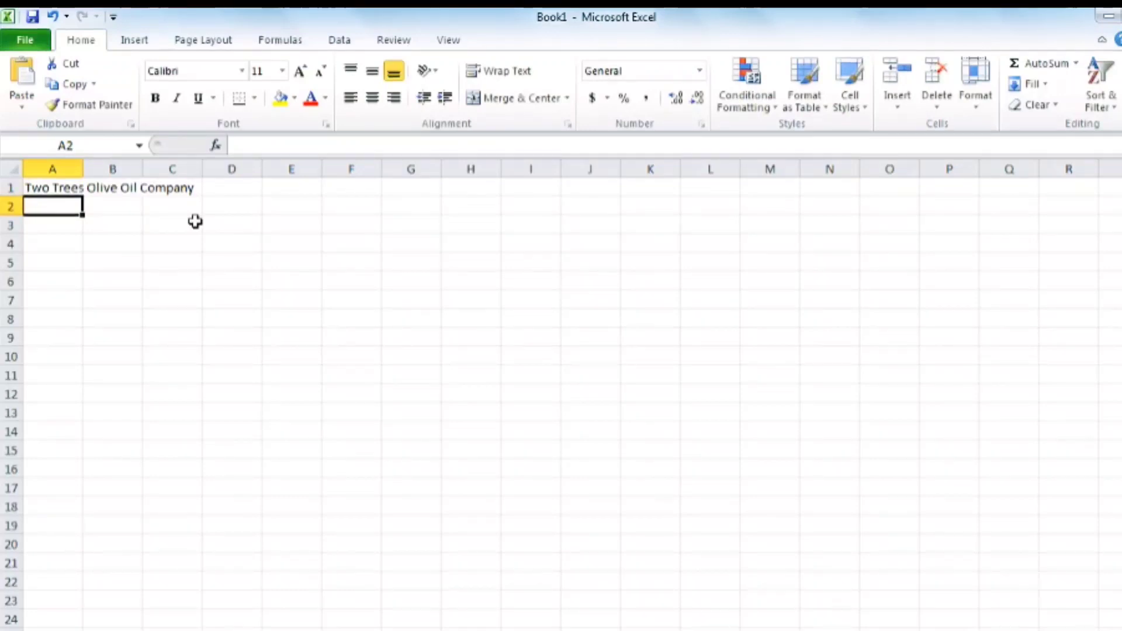
Step: Enter the subtitle "Sales of bath soap, first half of year" in cell A2
{"action": "type", "text": "Sale"}
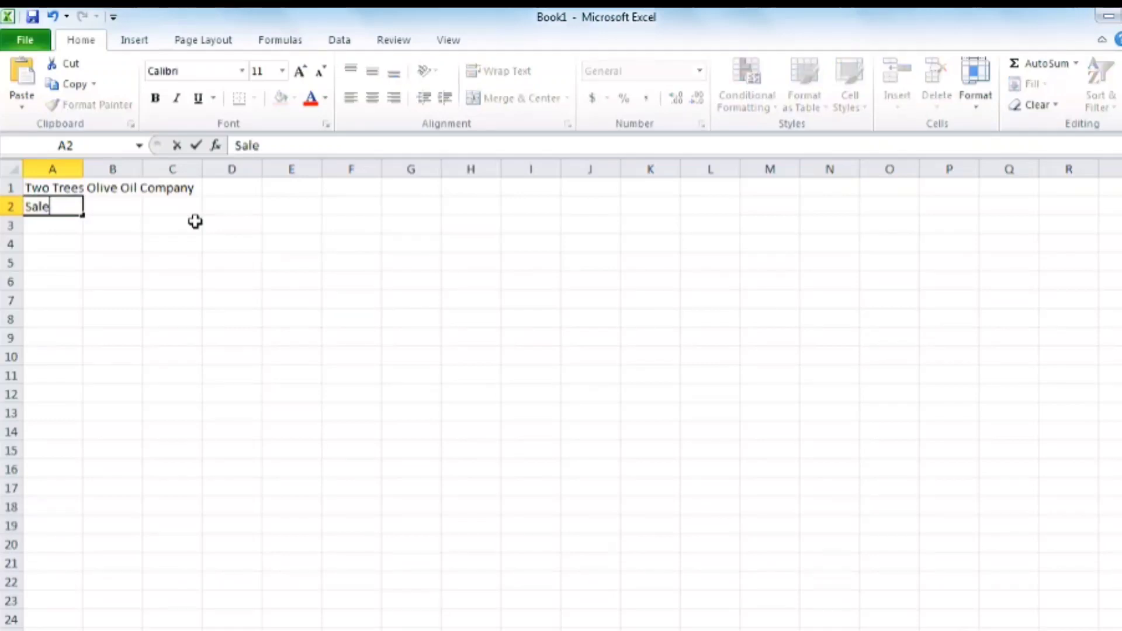
{"action": "type", "text": "s of "}
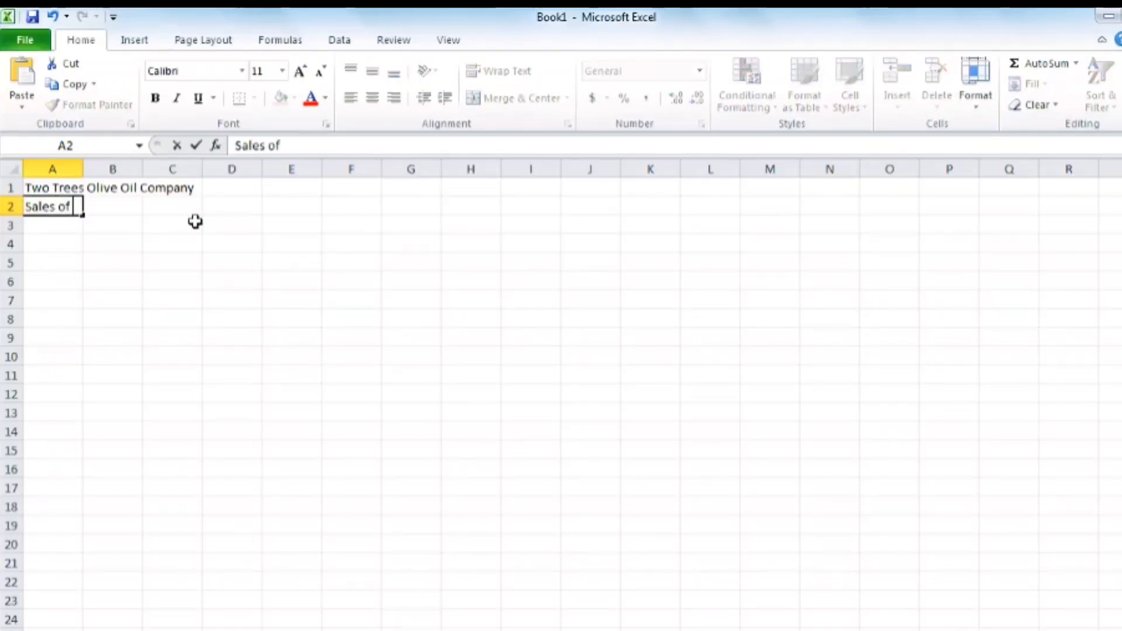
{"action": "type", "text": "bath soap,"}
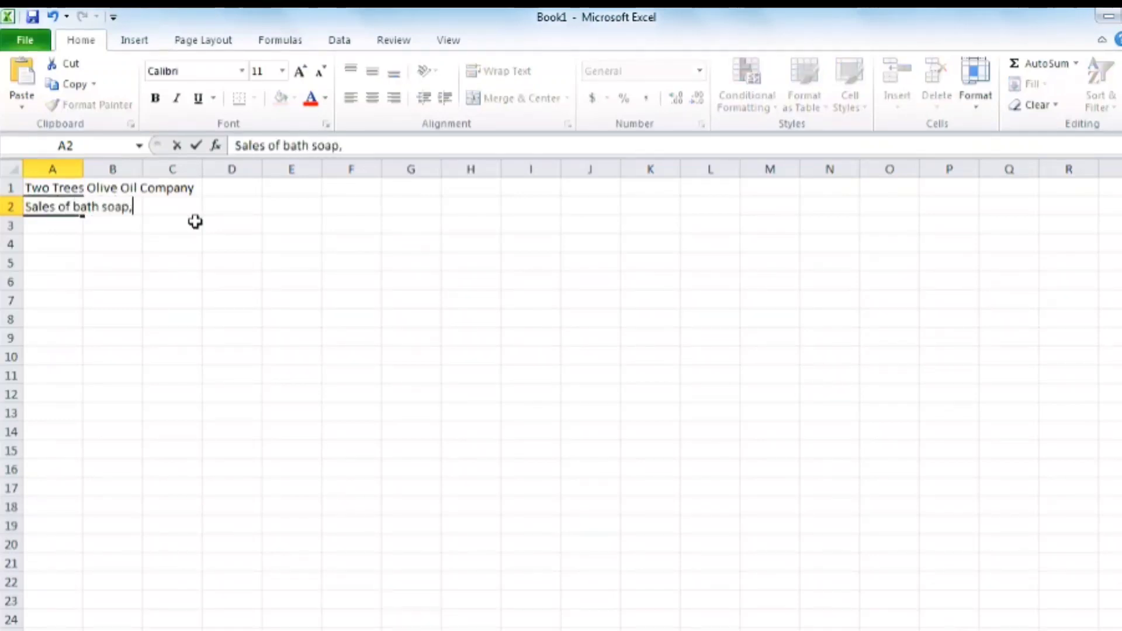
{"action": "type", "text": " first half of year"}
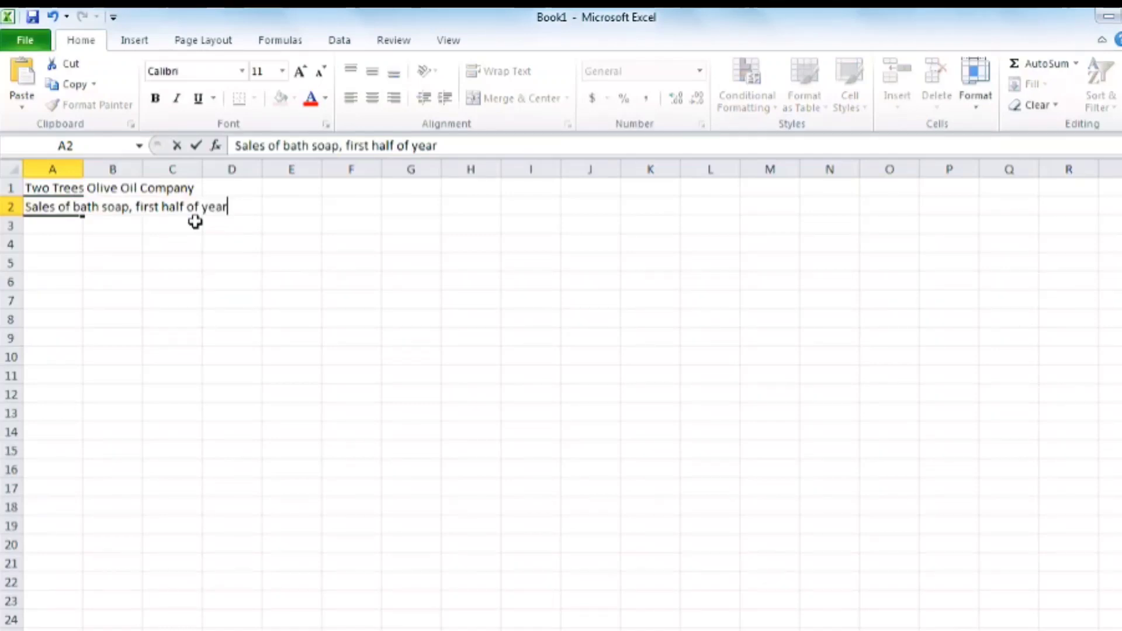
{"action": "key", "text": "Return"}
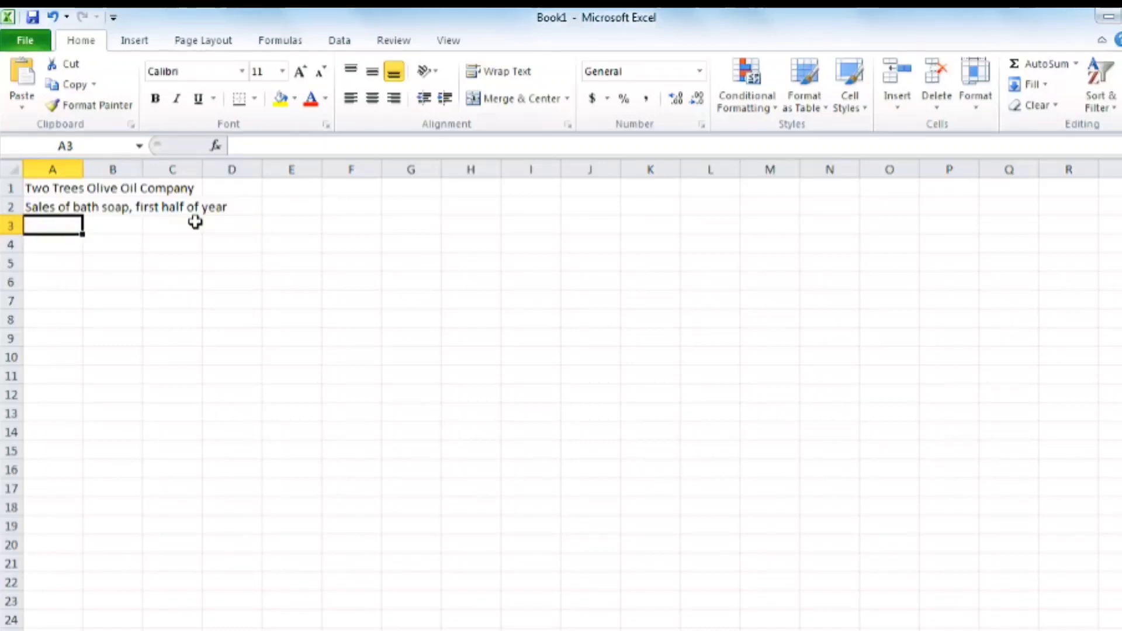
Step: Inspect the contents of cells A2 through D2 to check which cell actually holds the subtitle text
{"action": "left_click", "coordinate": [50, 207]}
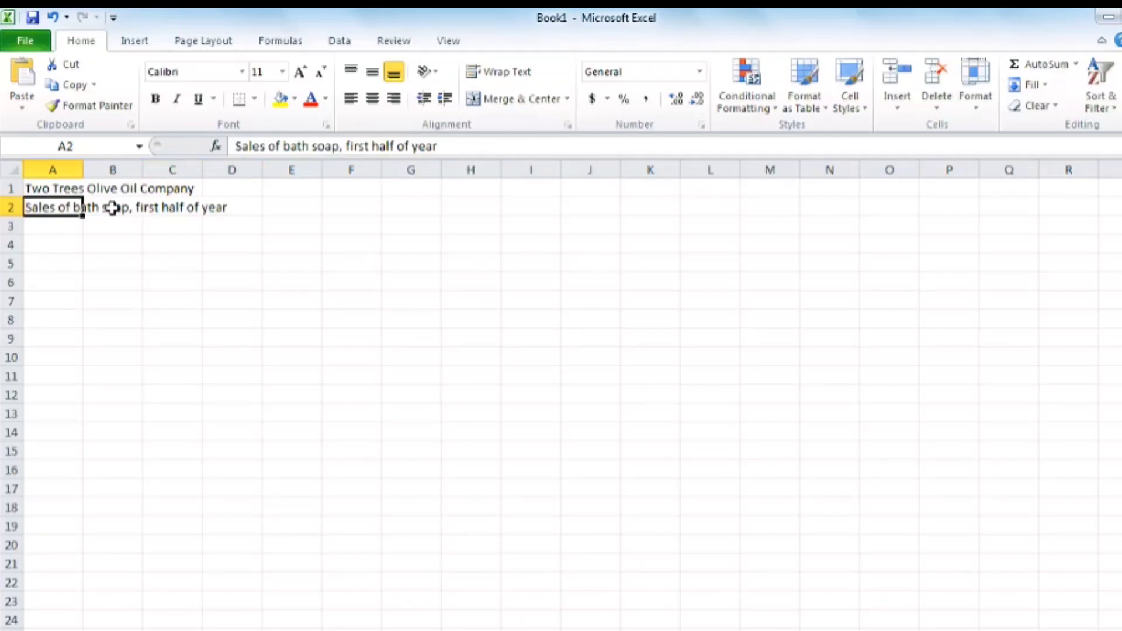
{"action": "left_click", "coordinate": [113, 208]}
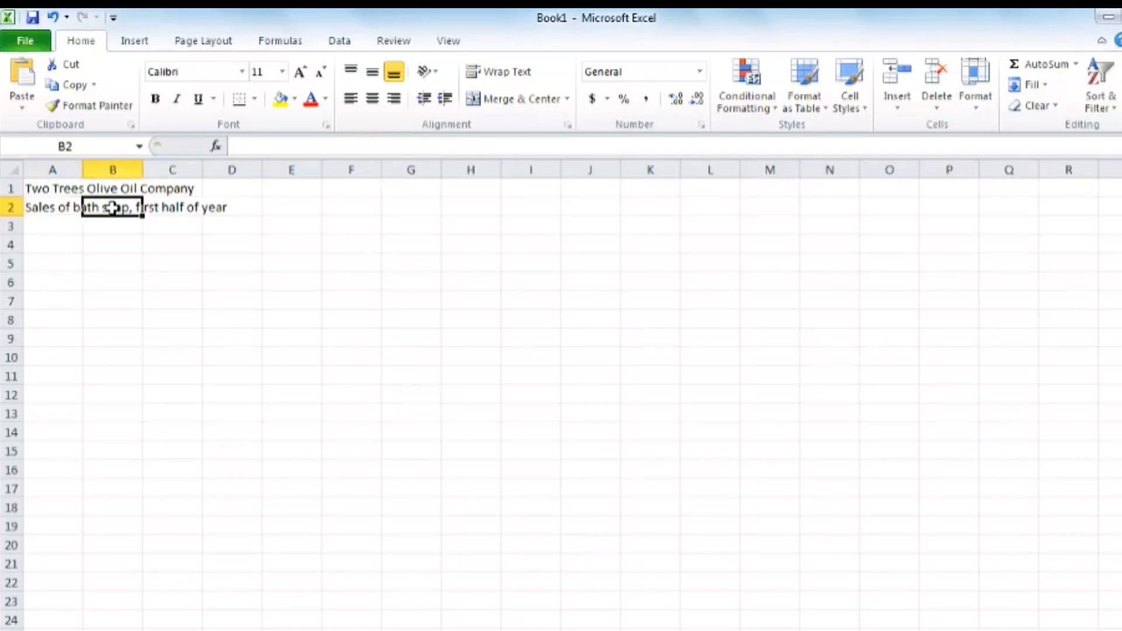
{"action": "left_click", "coordinate": [171, 209]}
{"action": "left_click", "coordinate": [217, 207]}
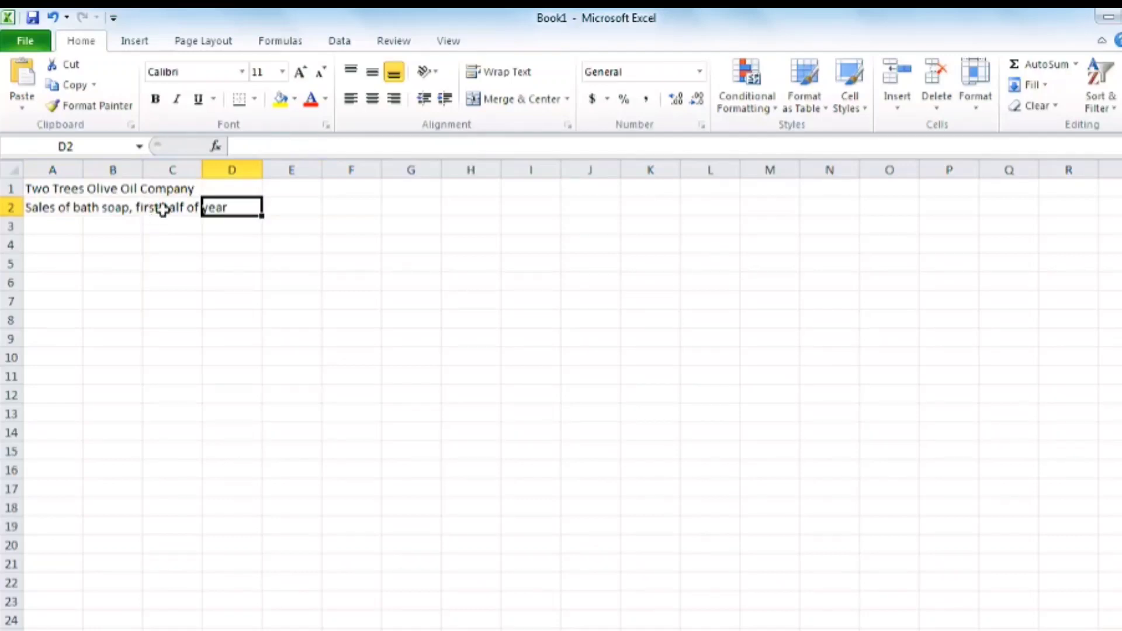
{"action": "left_click", "coordinate": [153, 211]}
{"action": "left_click", "coordinate": [132, 211]}
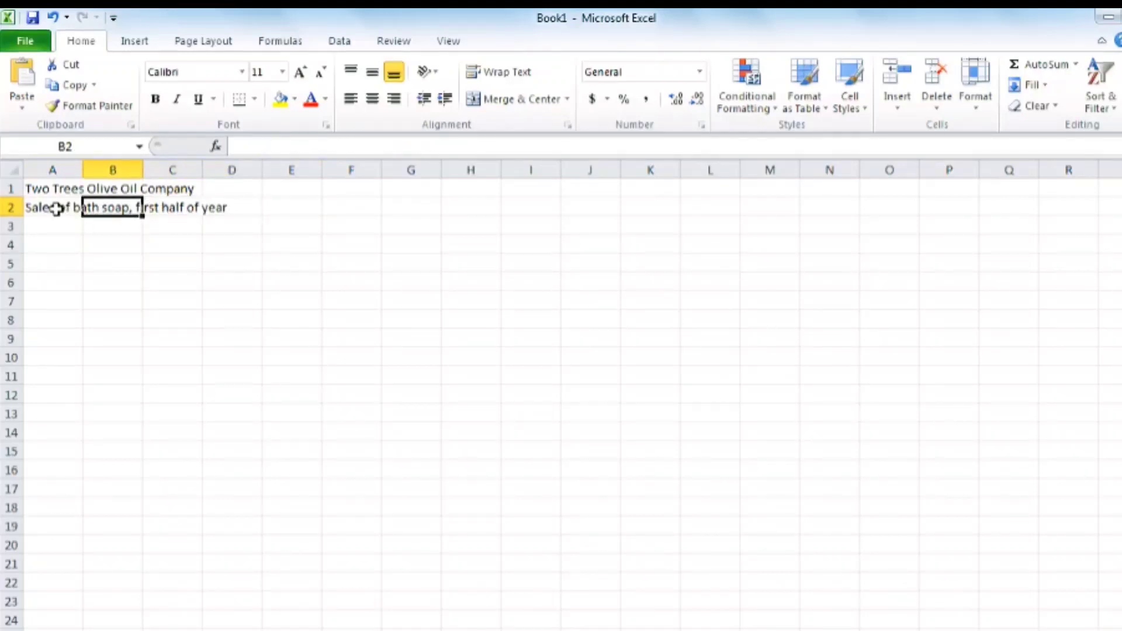
{"action": "left_click", "coordinate": [56, 208]}
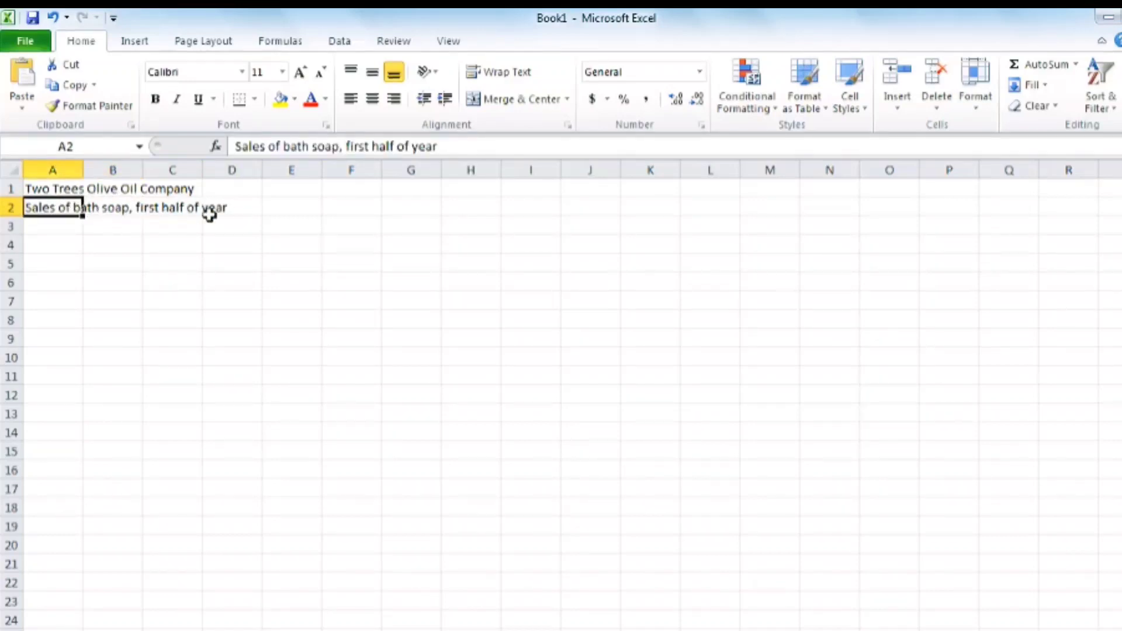
Step: Enter the test text "aaaaaa" in cell B2 beside the subtitle and clear that cell again
{"action": "left_click", "coordinate": [112, 207]}
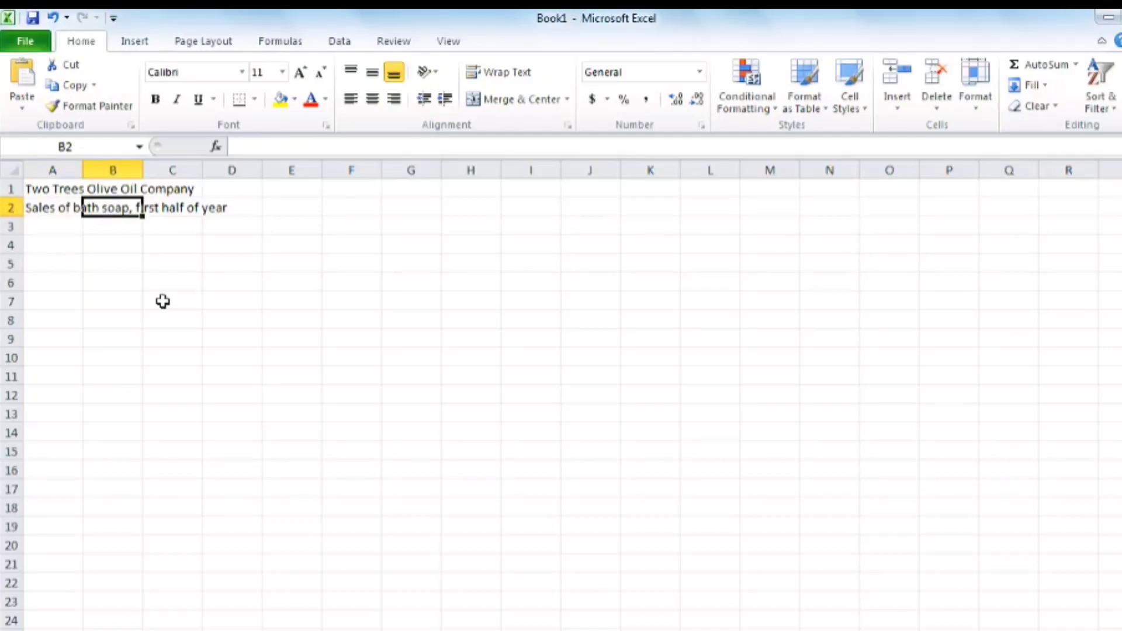
{"action": "type", "text": "aaaaaa"}
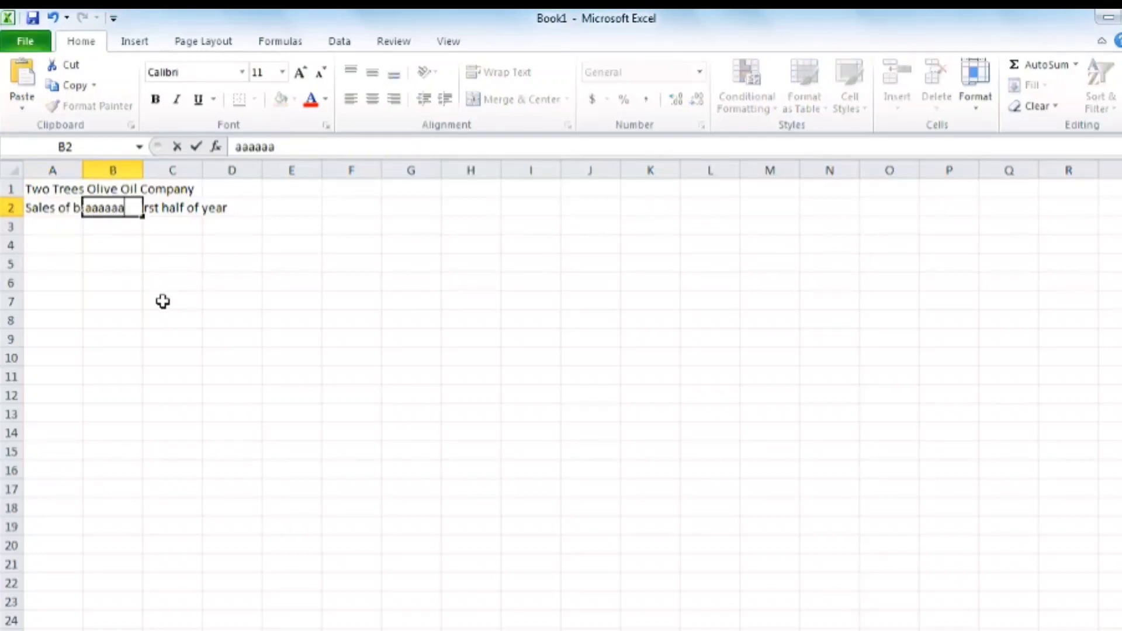
{"action": "key", "text": "Return"}
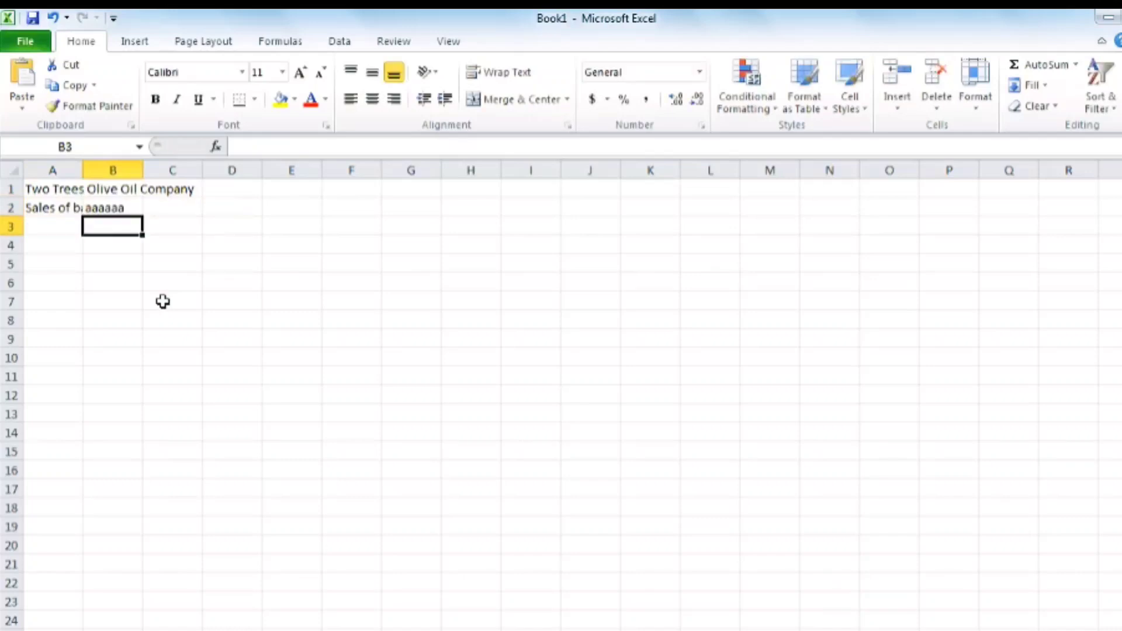
{"action": "left_click", "coordinate": [121, 207]}
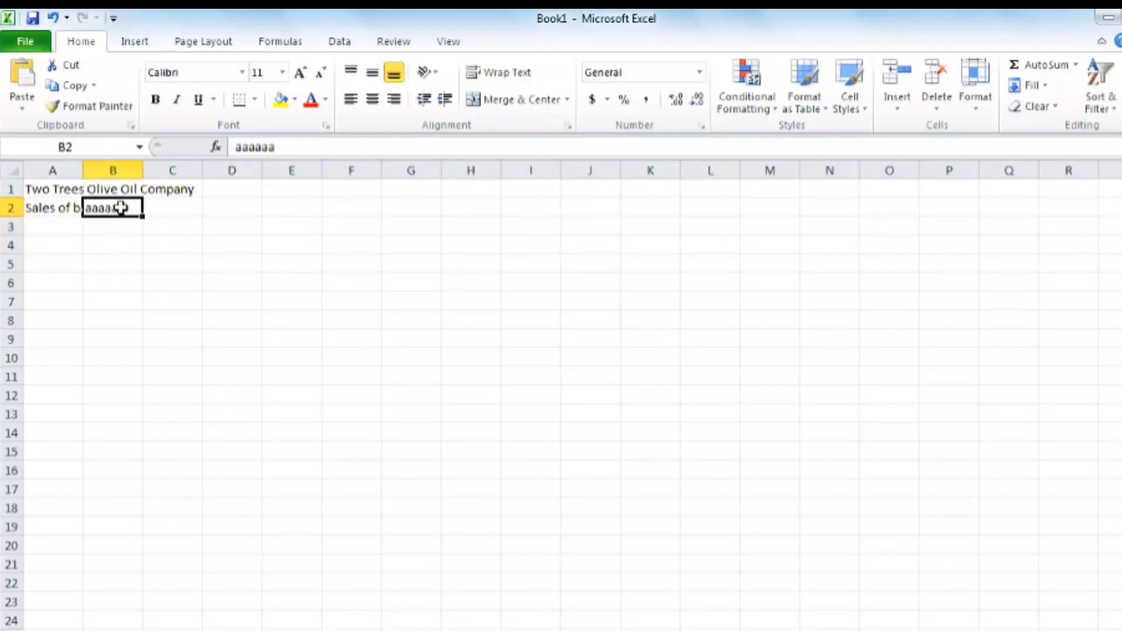
{"action": "key", "text": "Delete"}
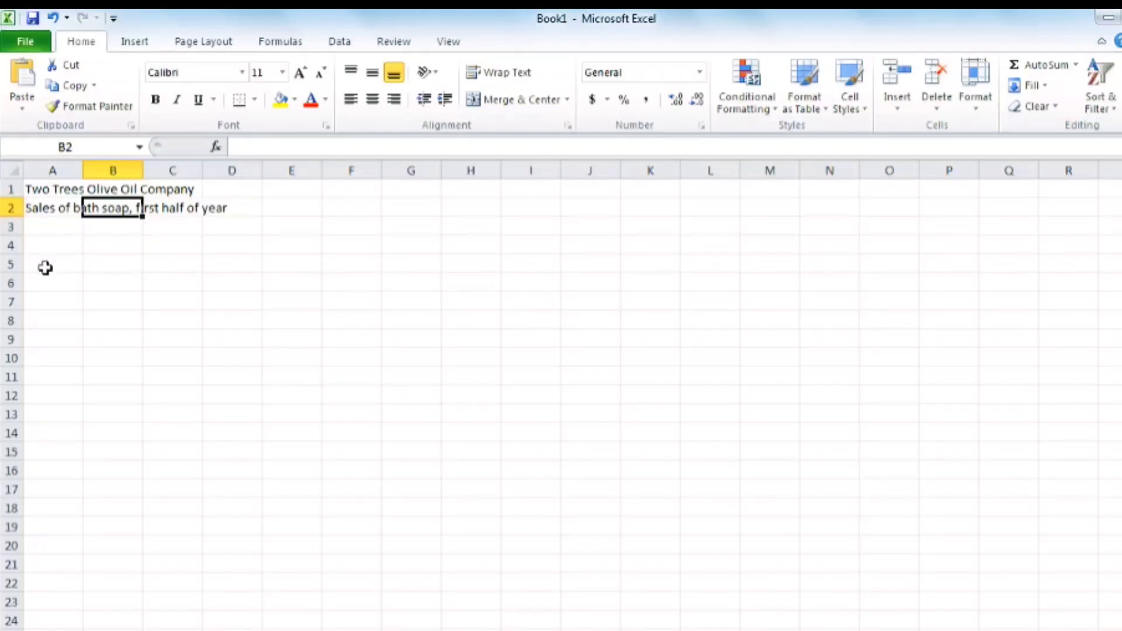
Step: Enter the heading Region in A5 and list North, South, Central and West below it in A6 to A9
{"action": "left_click", "coordinate": [46, 266]}
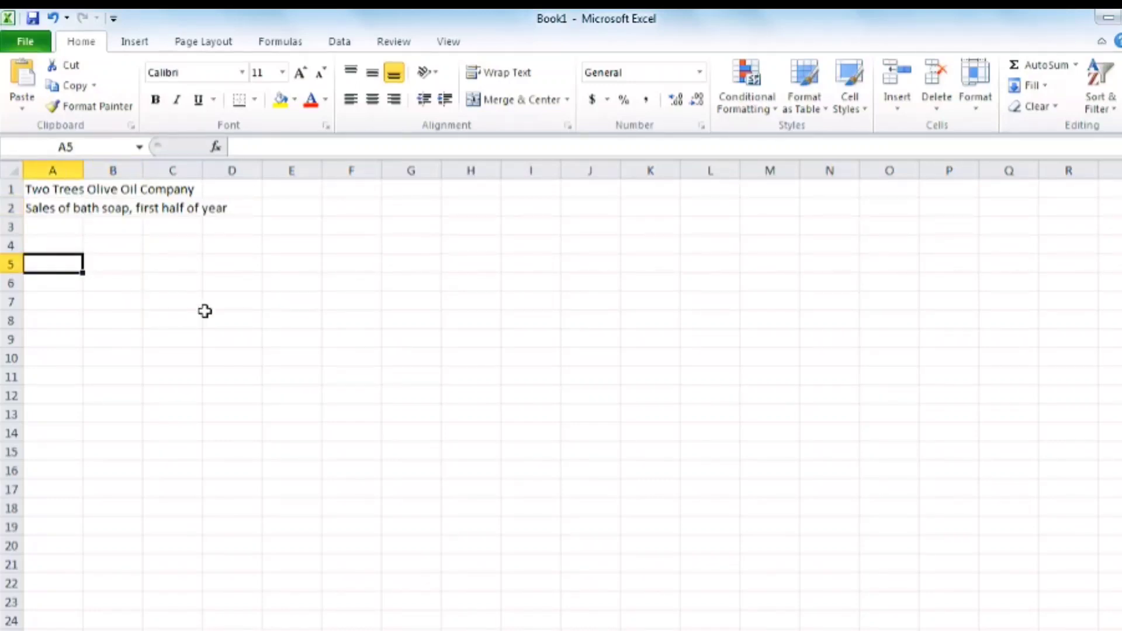
{"action": "type", "text": "Region"}
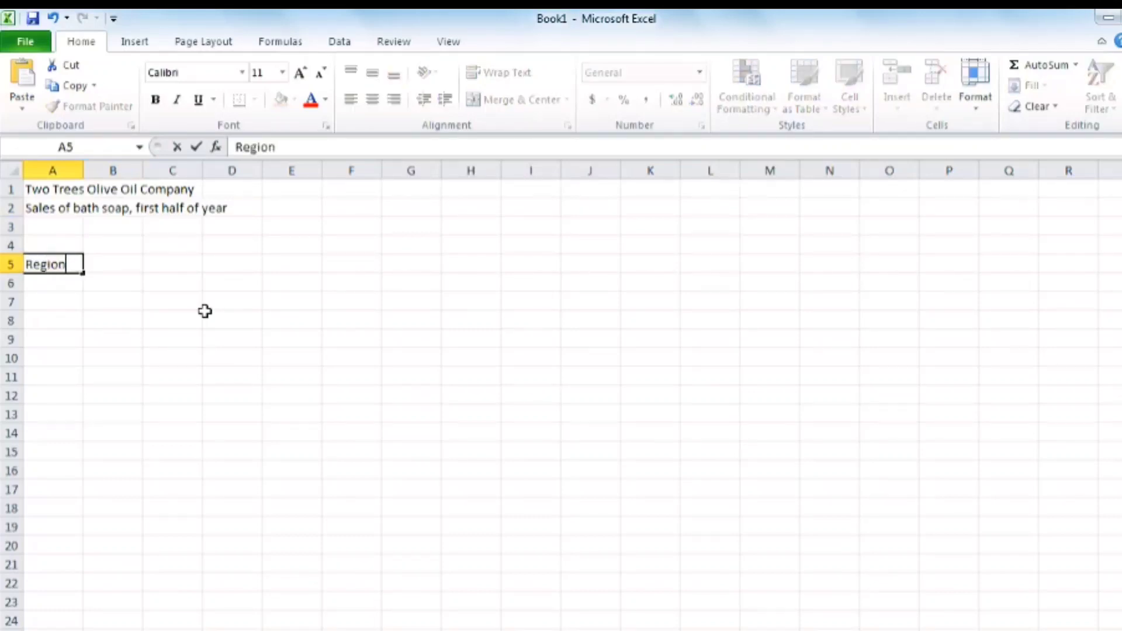
{"action": "key", "text": "Return"}
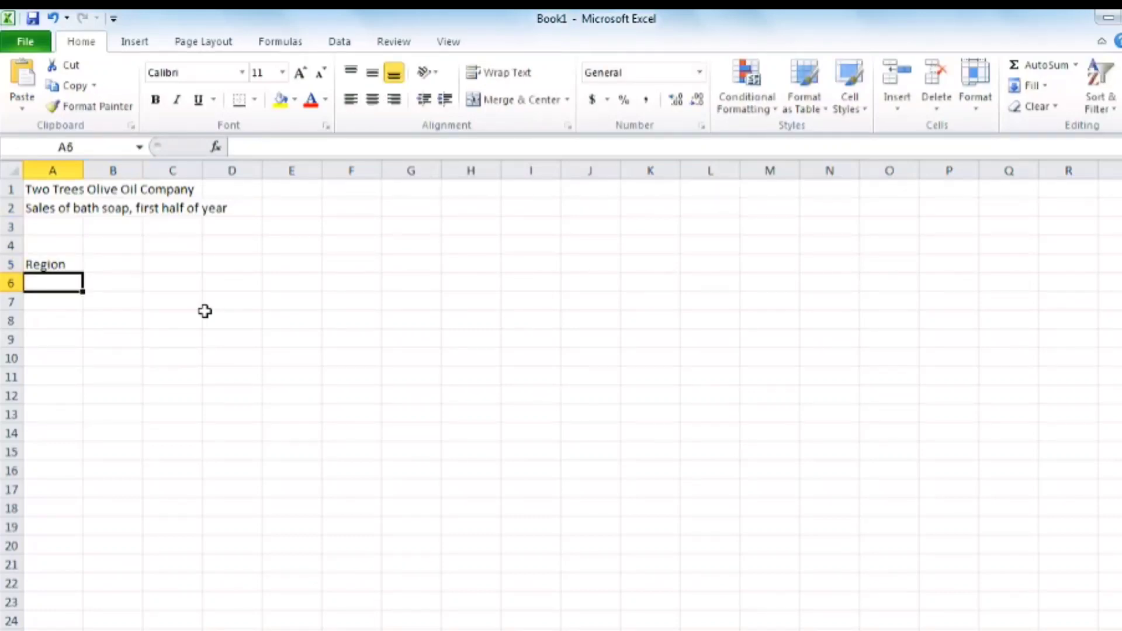
{"action": "type", "text": "North"}
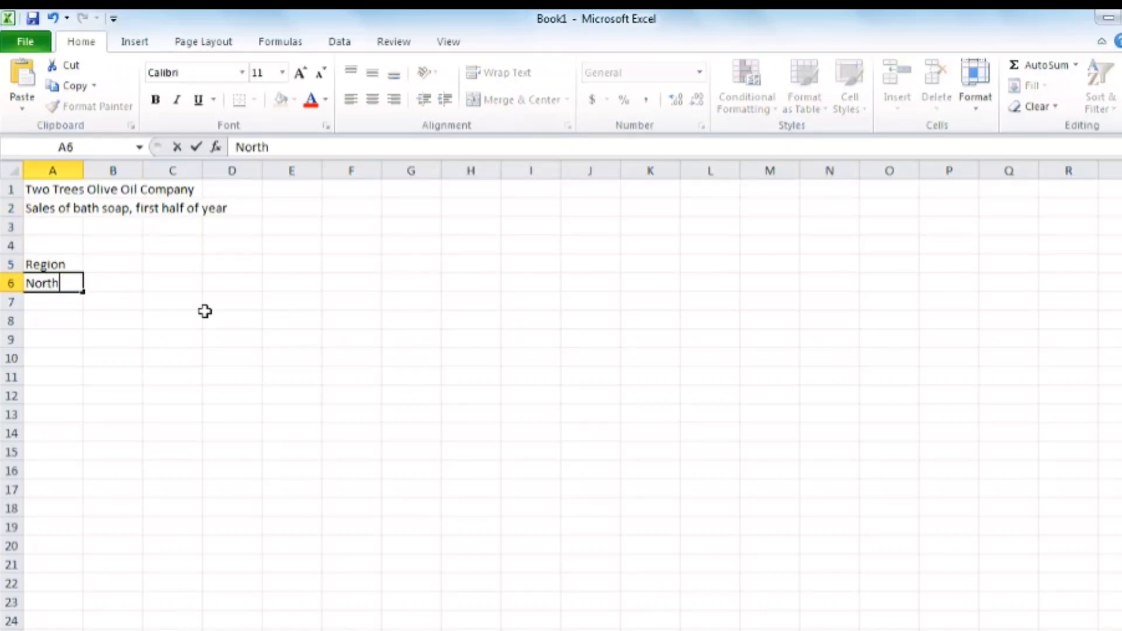
{"action": "key", "text": "Return"}
{"action": "type", "text": "South"}
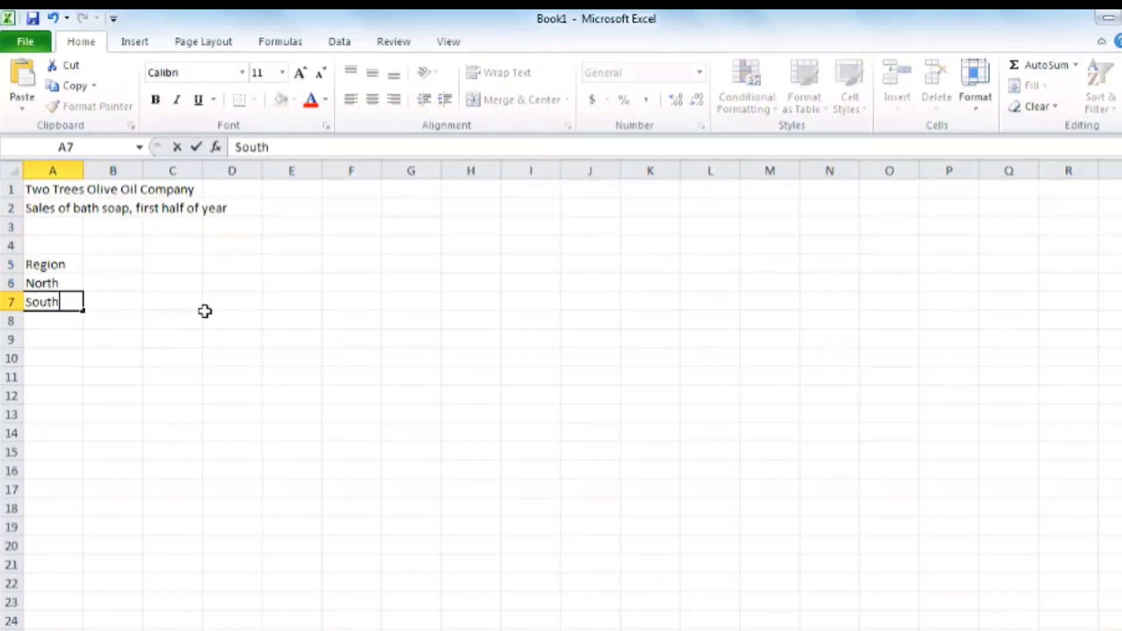
{"action": "key", "text": "Return"}
{"action": "type", "text": "Central"}
{"action": "key", "text": "Return"}
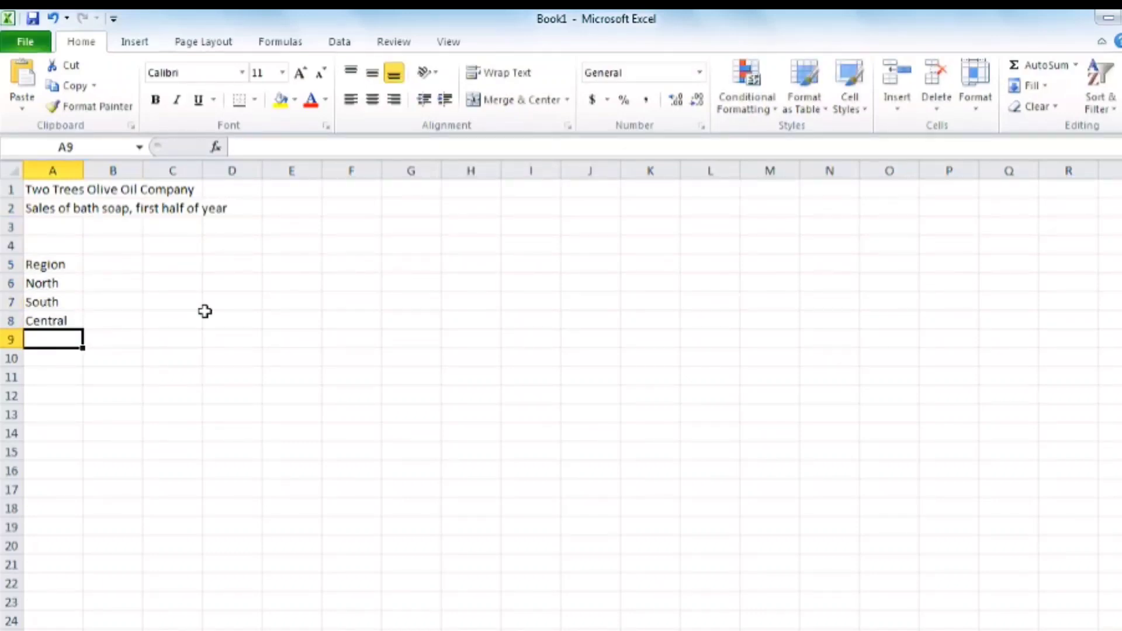
{"action": "type", "text": "West"}
{"action": "key", "text": "Return"}
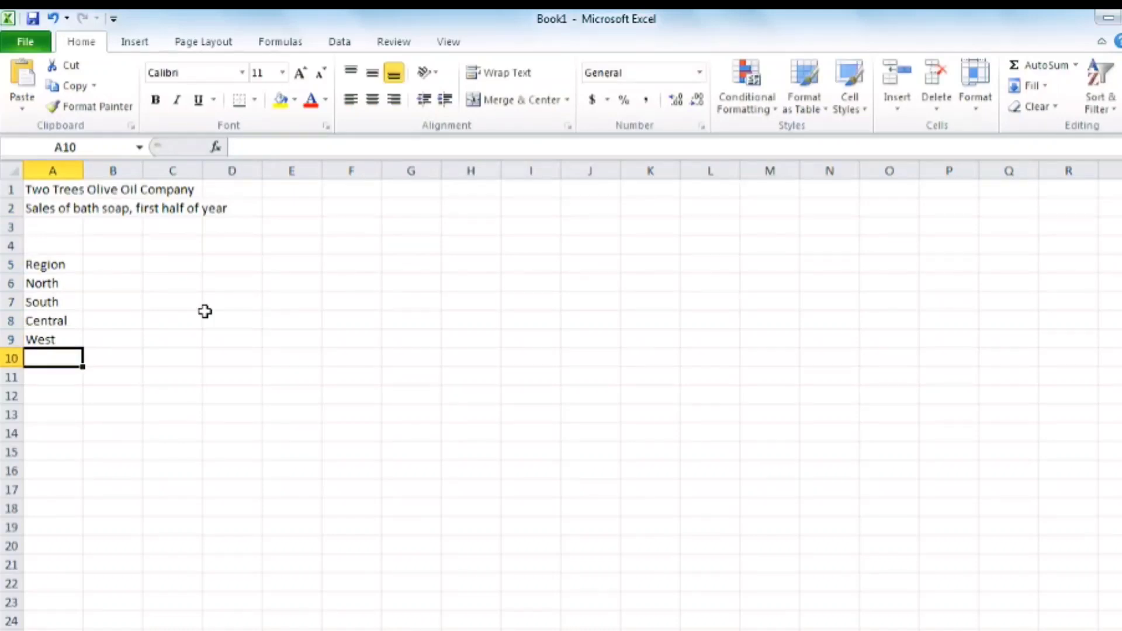
Step: Enter the month headings January, February, March, April, May and June across row 5 in cells B5 to G5
{"action": "left_click", "coordinate": [118, 263]}
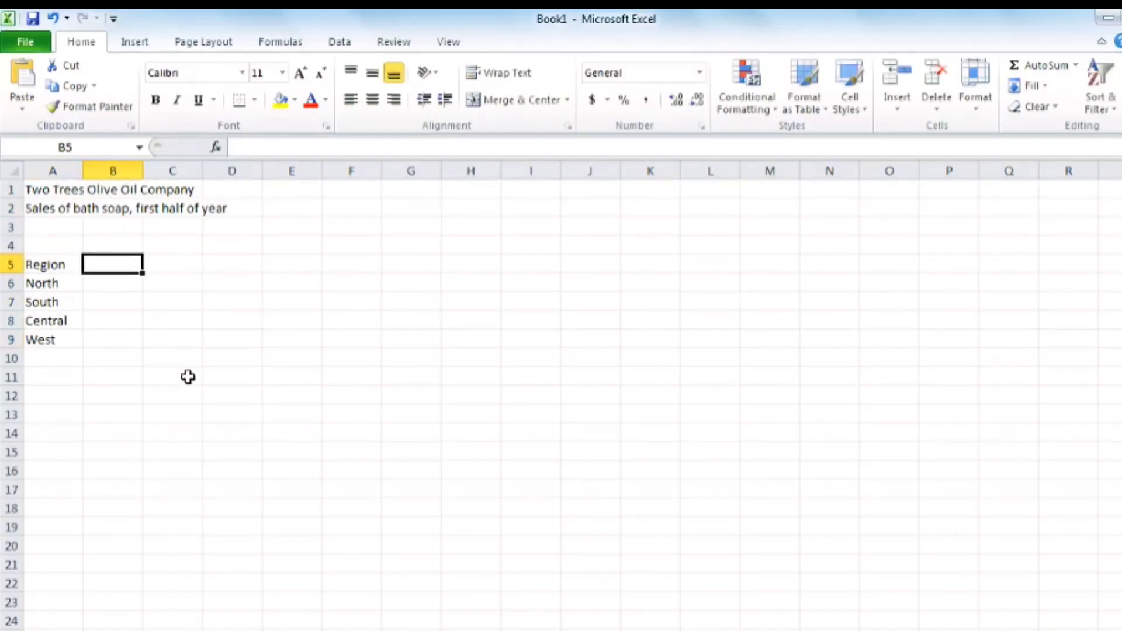
{"action": "type", "text": "January"}
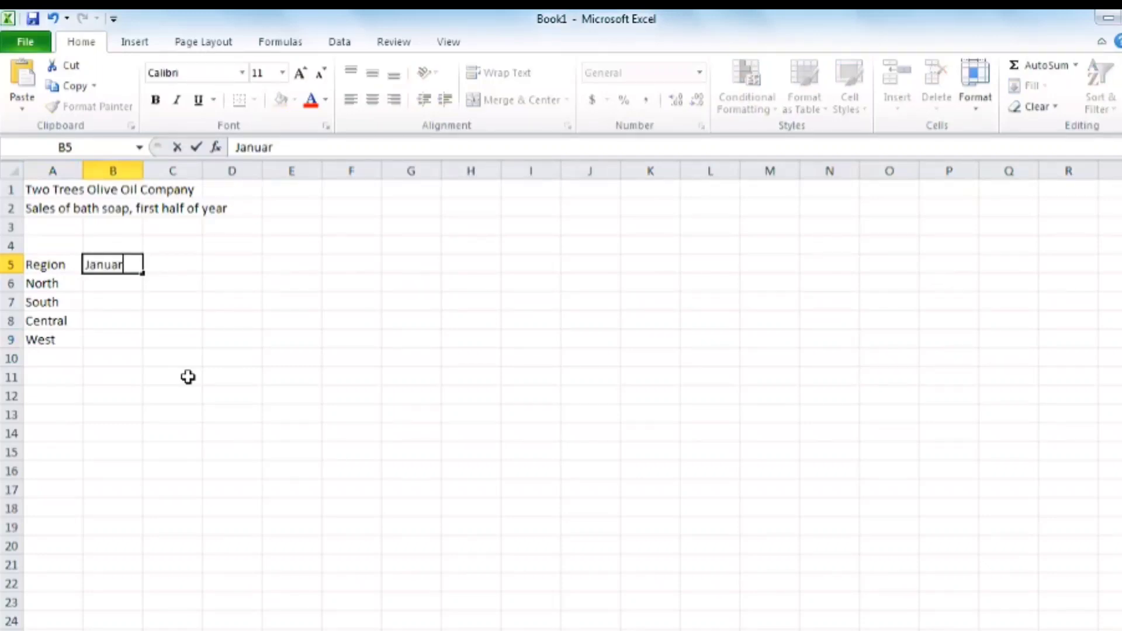
{"action": "key", "text": "Tab"}
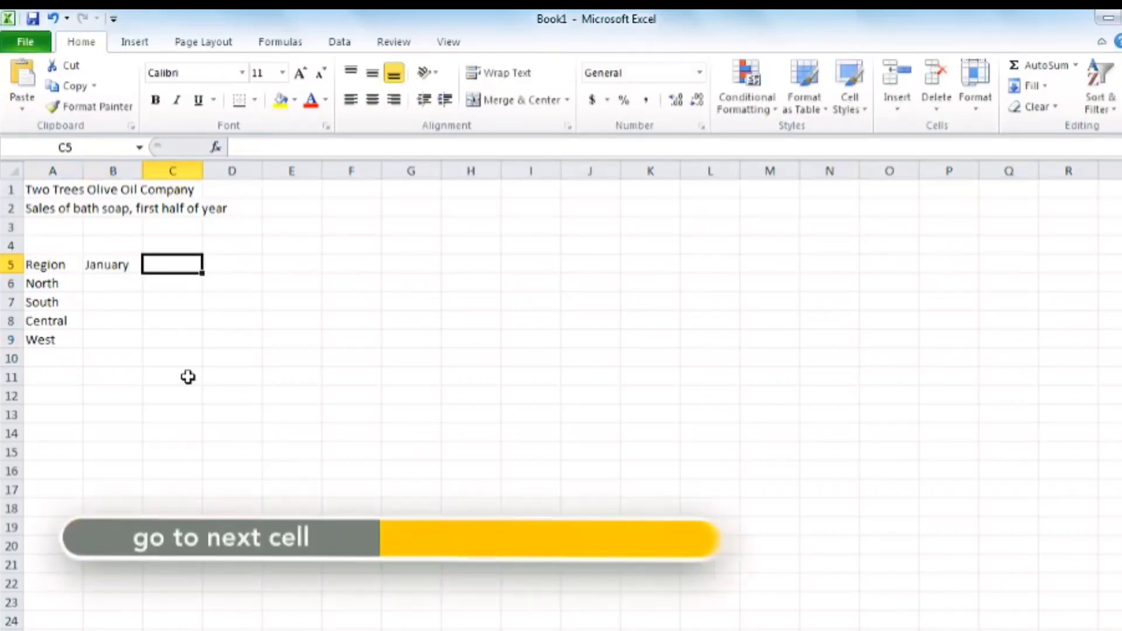
{"action": "type", "text": "February"}
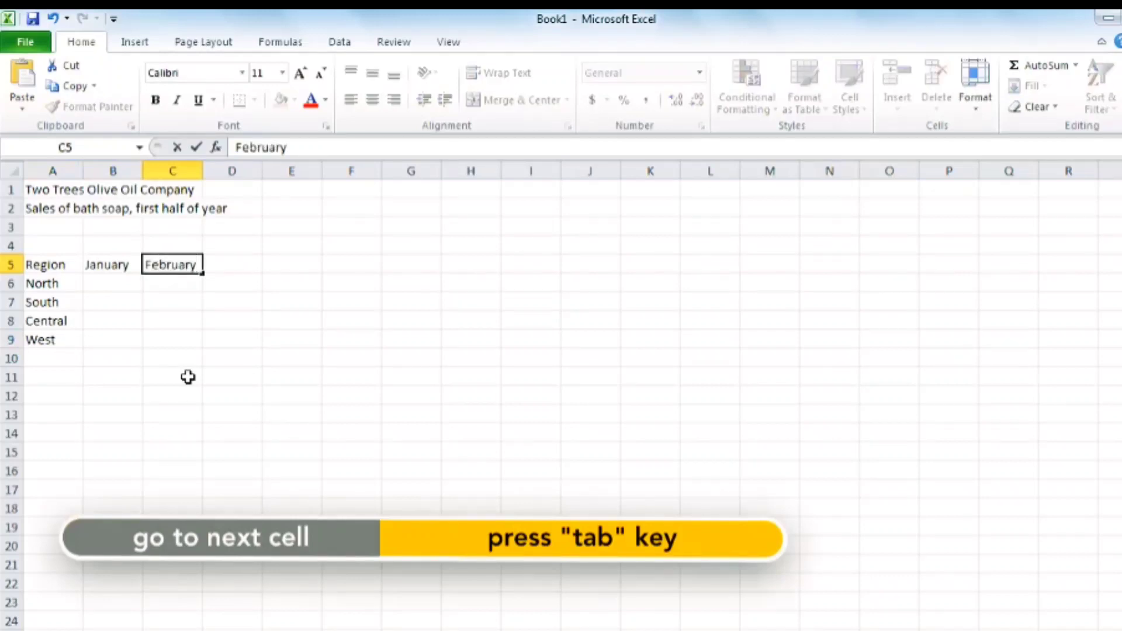
{"action": "key", "text": "Tab"}
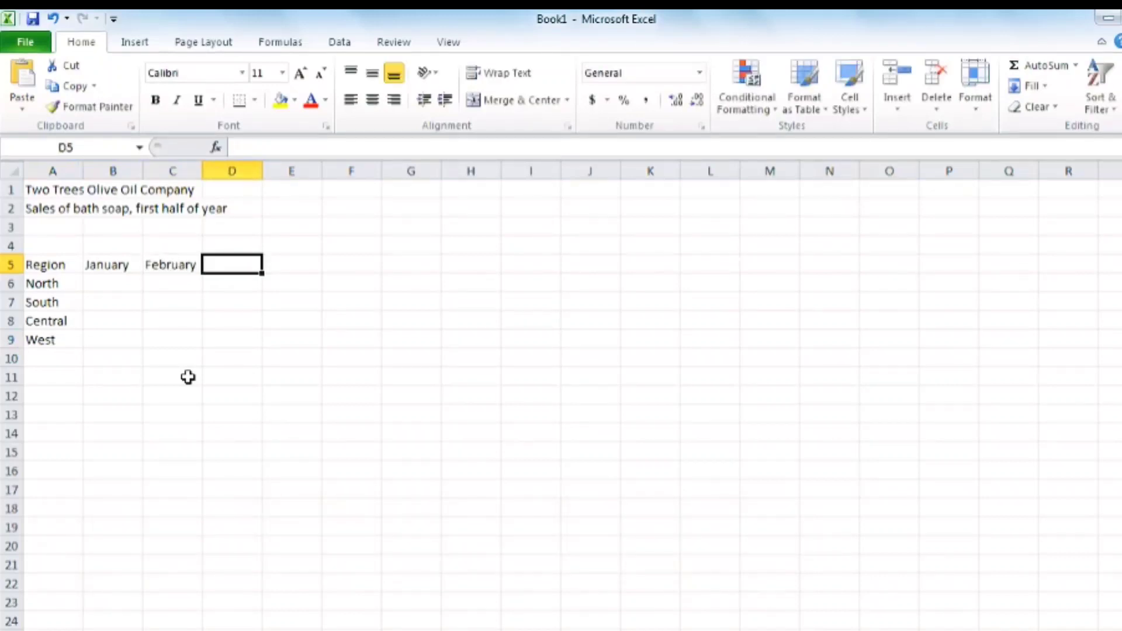
{"action": "type", "text": "March"}
{"action": "key", "text": "Tab"}
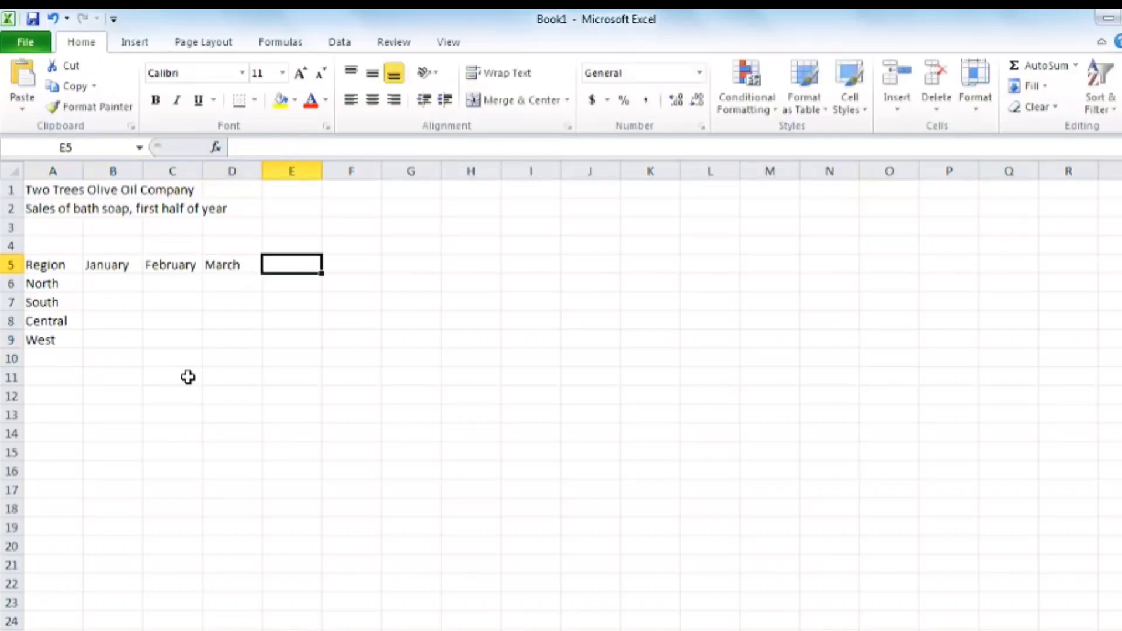
{"action": "type", "text": "April"}
{"action": "key", "text": "Tab"}
{"action": "type", "text": "May"}
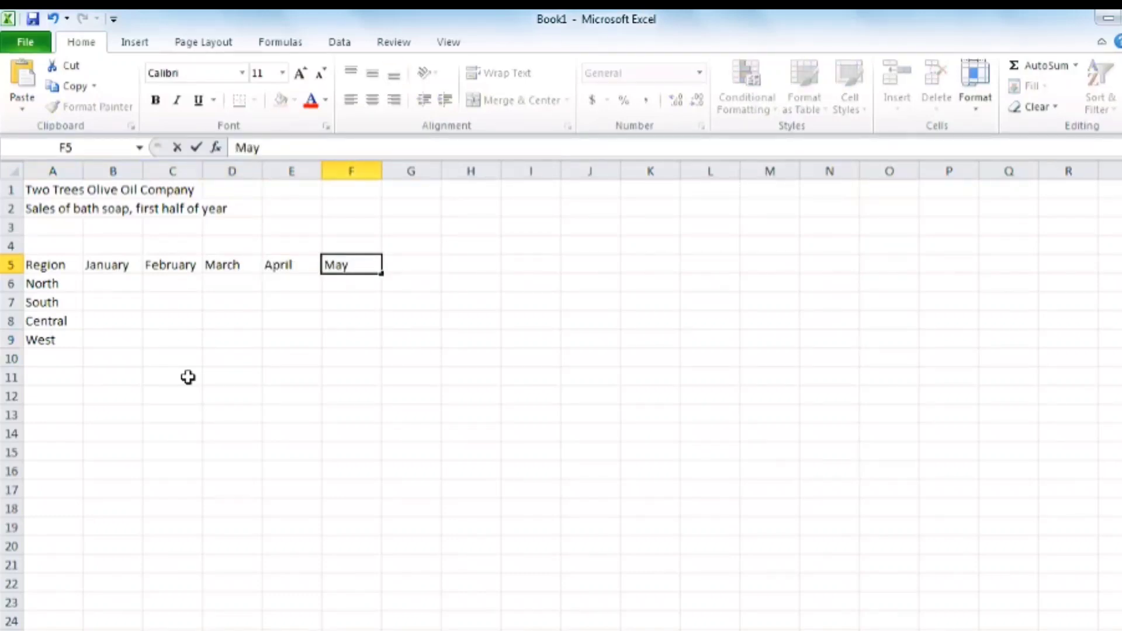
{"action": "key", "text": "Tab"}
{"action": "type", "text": "June"}
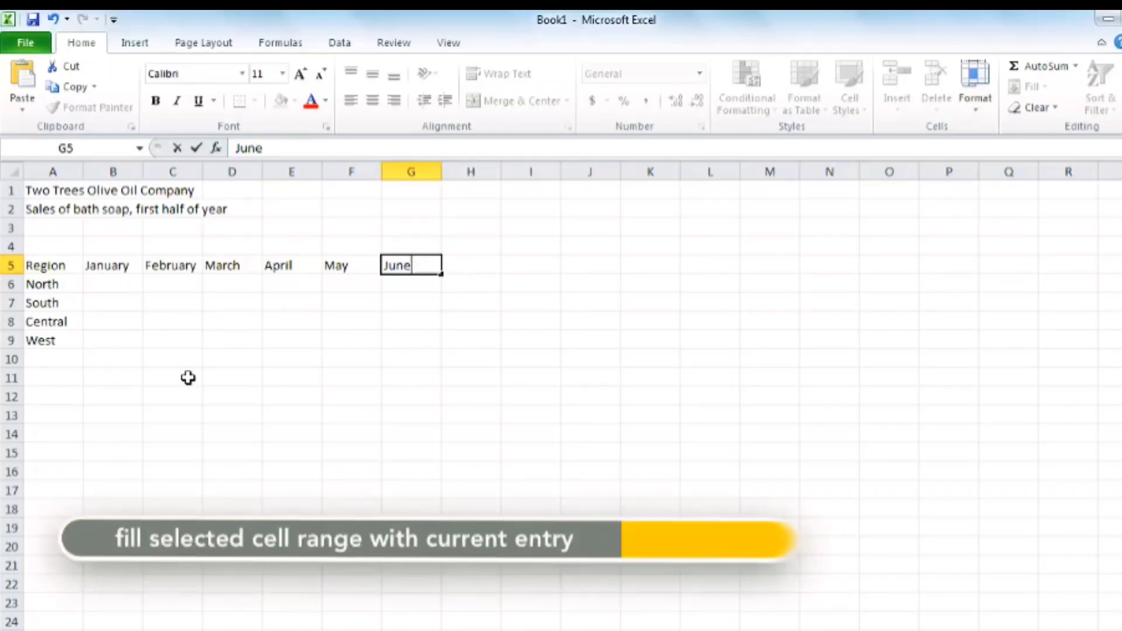
{"action": "key", "text": "ctrl+Return"}
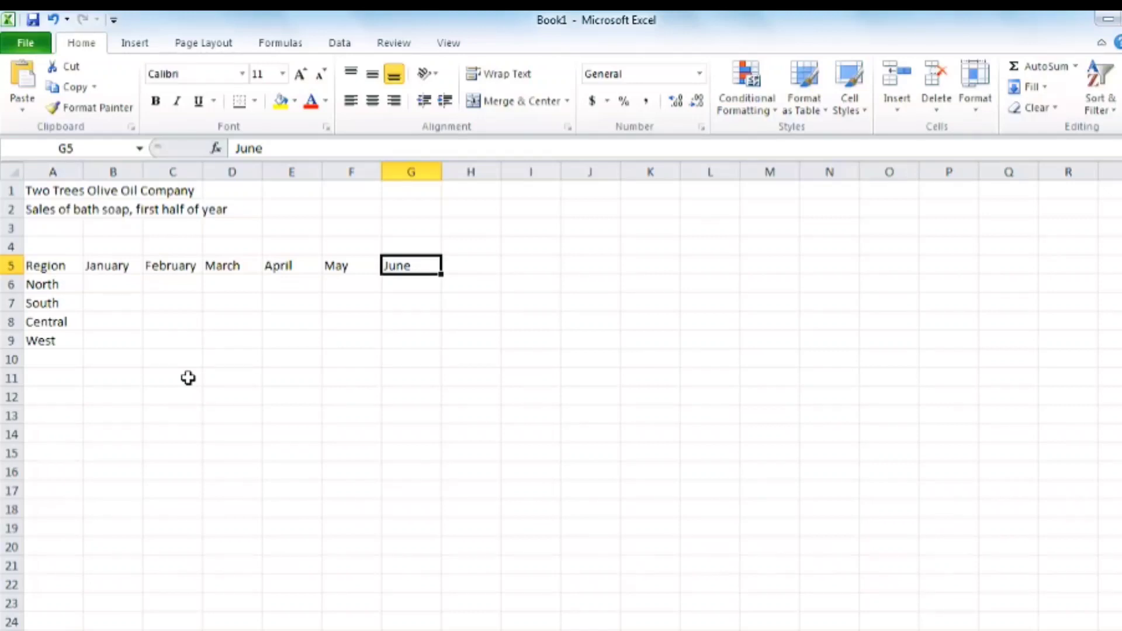
{"action": "key", "text": "Left"}
{"action": "key", "text": "Left"}
{"action": "key", "text": "Left"}
{"action": "key", "text": "Left"}
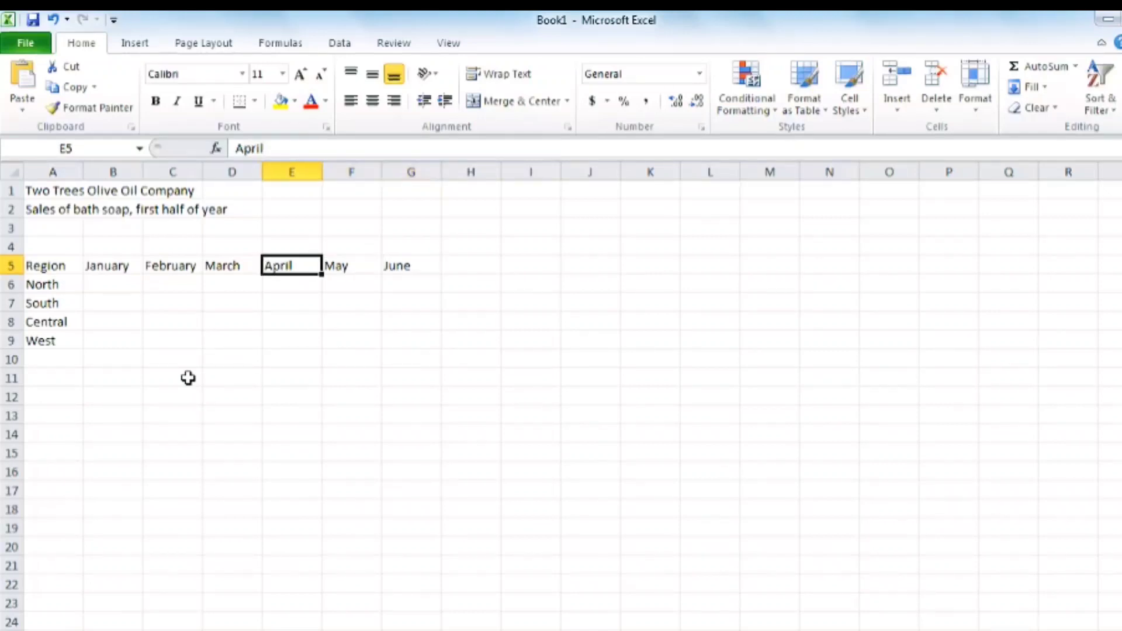
{"action": "key", "text": "Down"}
{"action": "key", "text": "Down"}
{"action": "key", "text": "Down"}
{"action": "key", "text": "Up"}
{"action": "key", "text": "Up"}
{"action": "key", "text": "Up"}
{"action": "key", "text": "Up"}
{"action": "key", "text": "Up"}
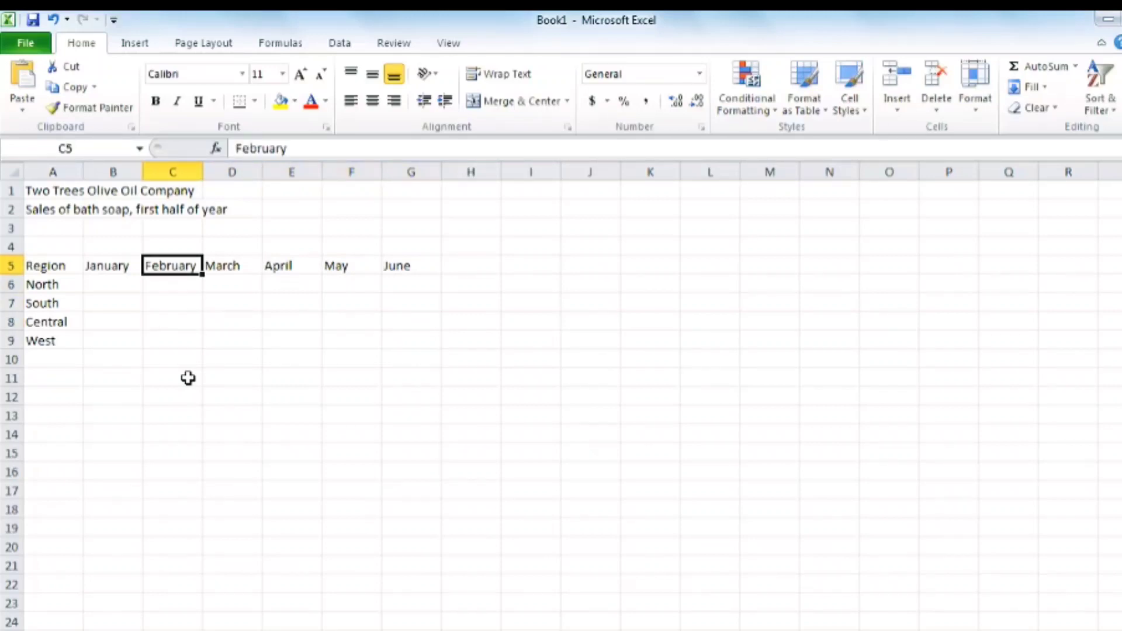
{"action": "key", "text": "Down"}
{"action": "key", "text": "Down"}
{"action": "key", "text": "Down"}
{"action": "key", "text": "Right"}
{"action": "key", "text": "Right"}
{"action": "key", "text": "Right"}
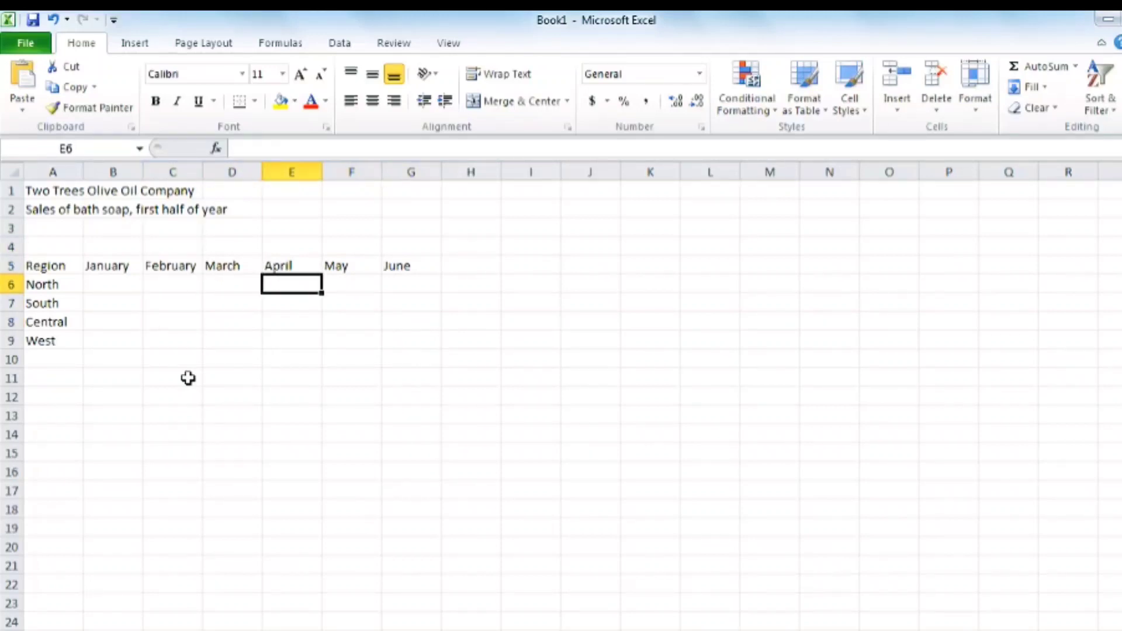
{"action": "key", "text": "Left"}
{"action": "key", "text": "Left"}
{"action": "key", "text": "Up"}
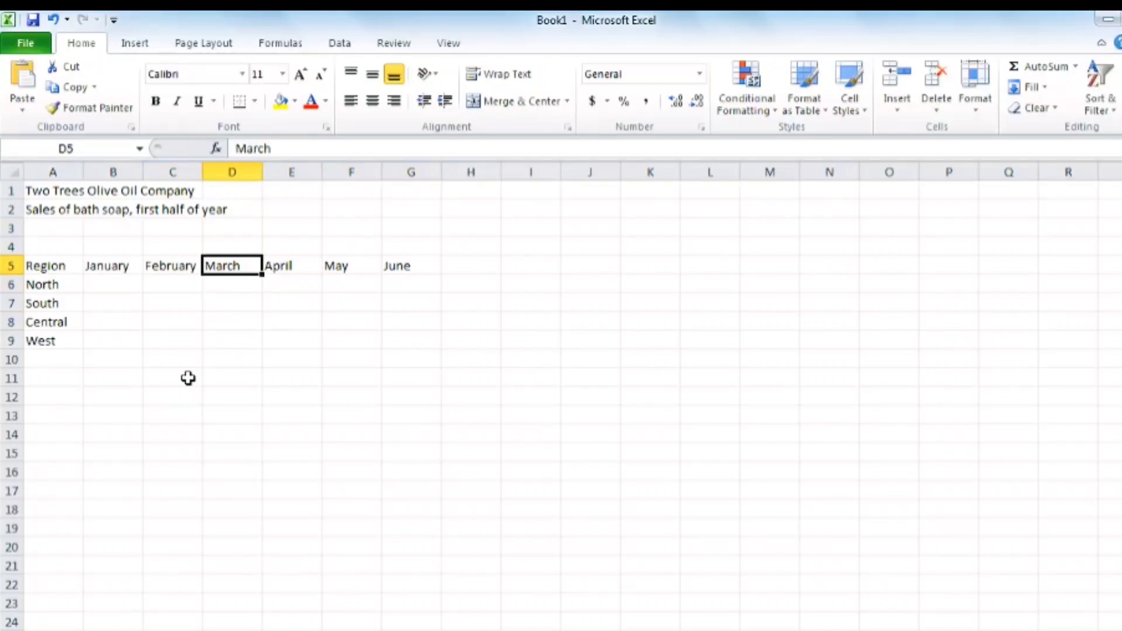
{"action": "key", "text": "Right"}
{"action": "key", "text": "Right"}
{"action": "key", "text": "Right"}
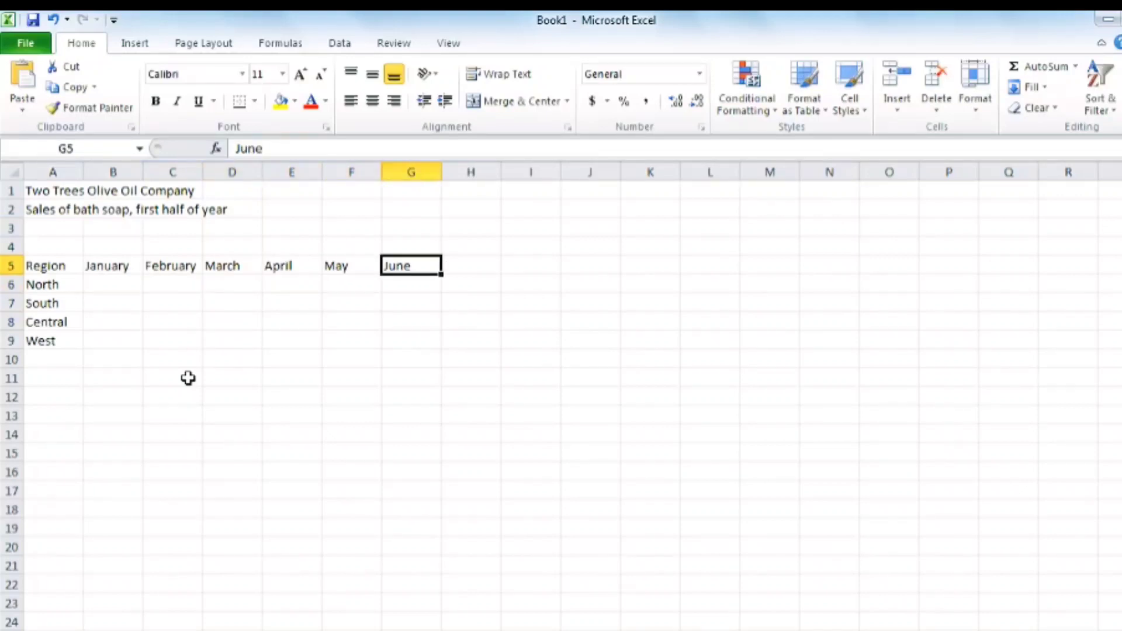
Step: Jump the selection to both ends of the row 5 headings, to cell A1 and to the last used cell
{"action": "key", "text": "Home"}
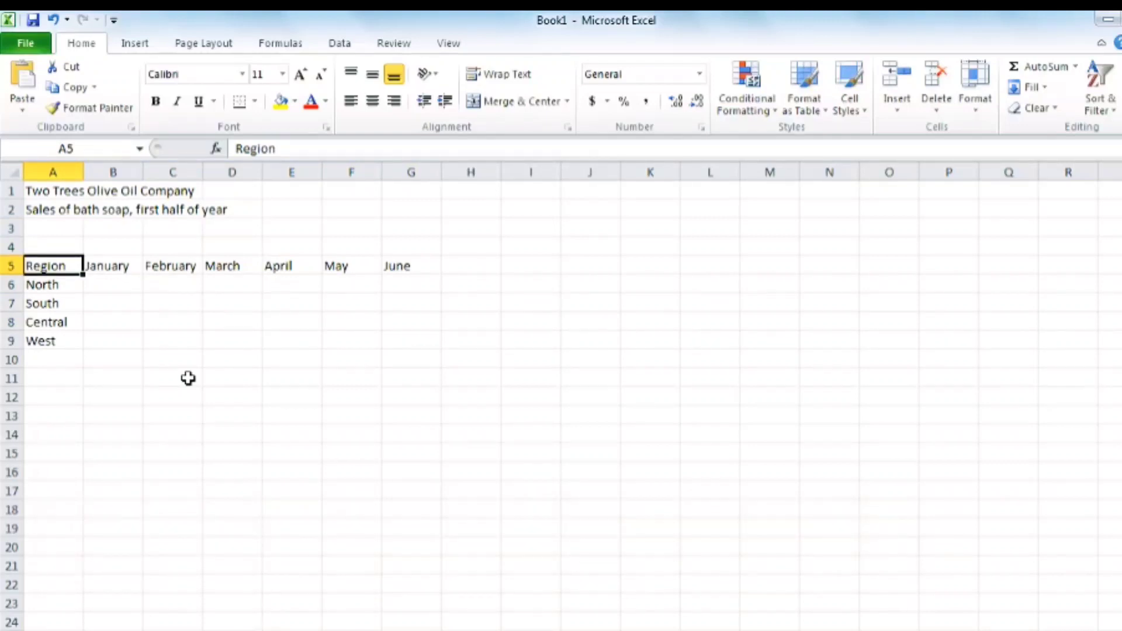
{"action": "key", "text": "ctrl+Right"}
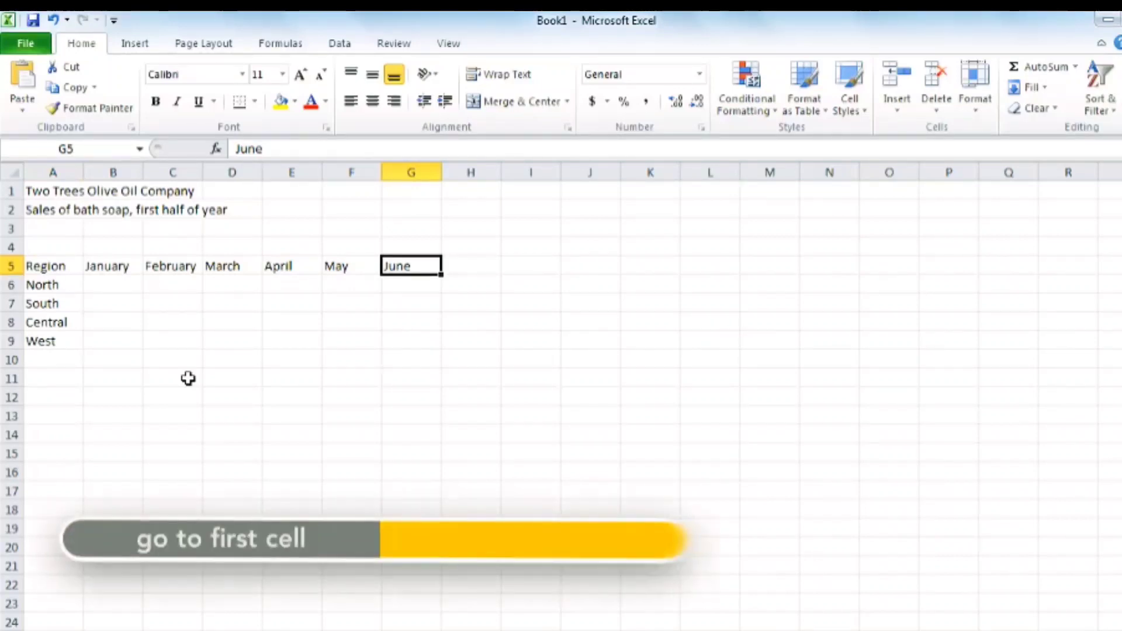
{"action": "key", "text": "ctrl+Home"}
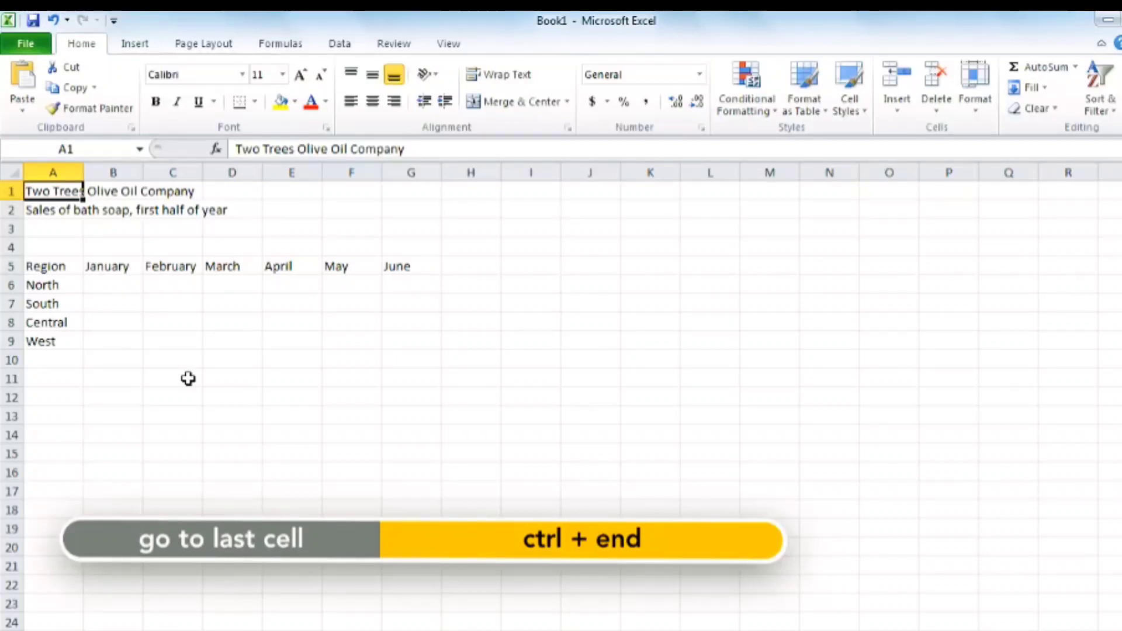
{"action": "key", "text": "ctrl+End"}
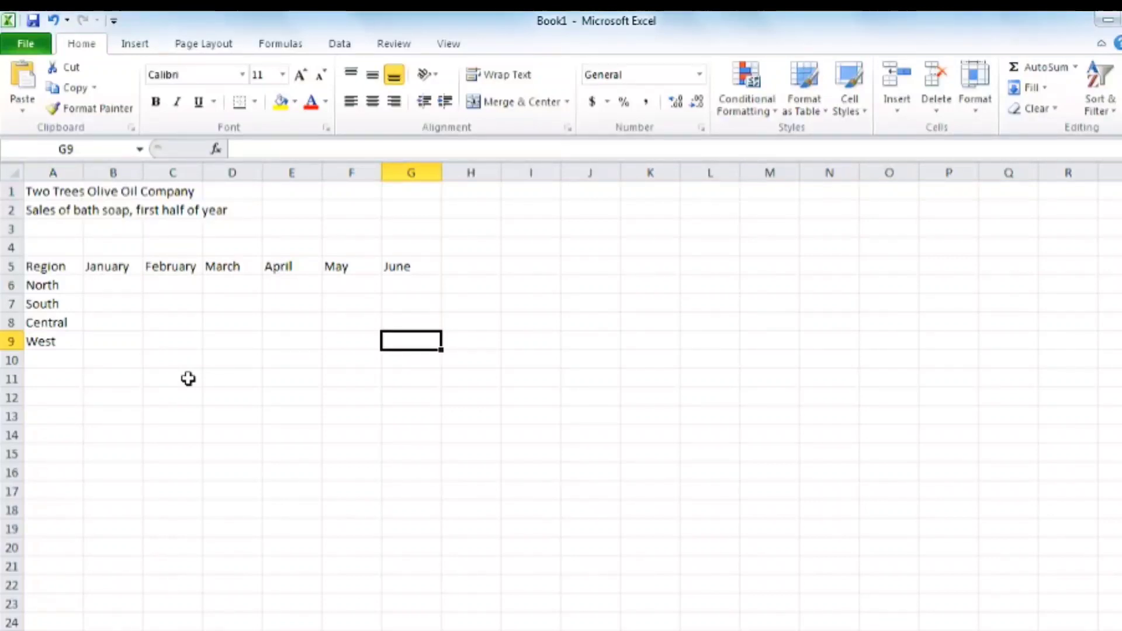
Step: Clear the June heading in cell G5 and undo the deletion
{"action": "left_click", "coordinate": [416, 264]}
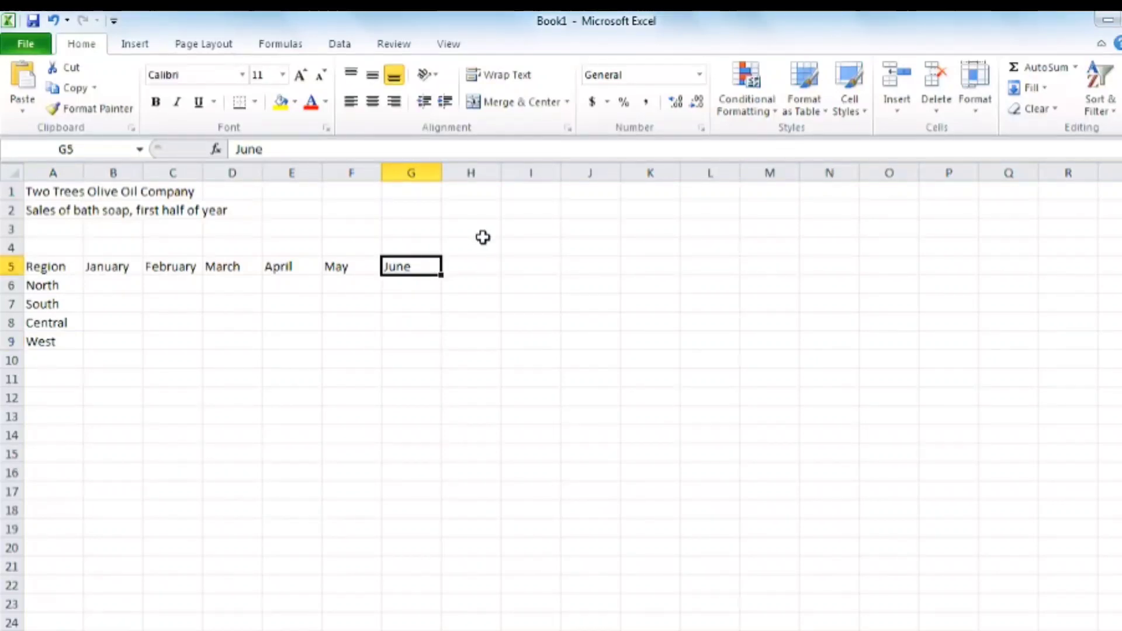
{"action": "key", "text": "Delete"}
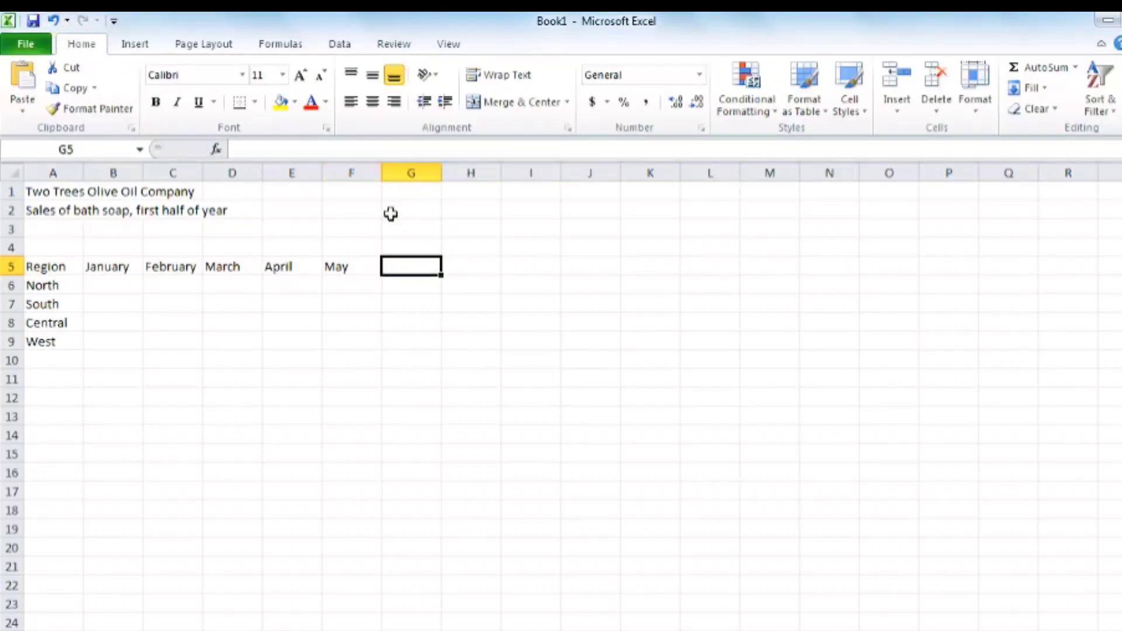
{"action": "type", "text": "June"}
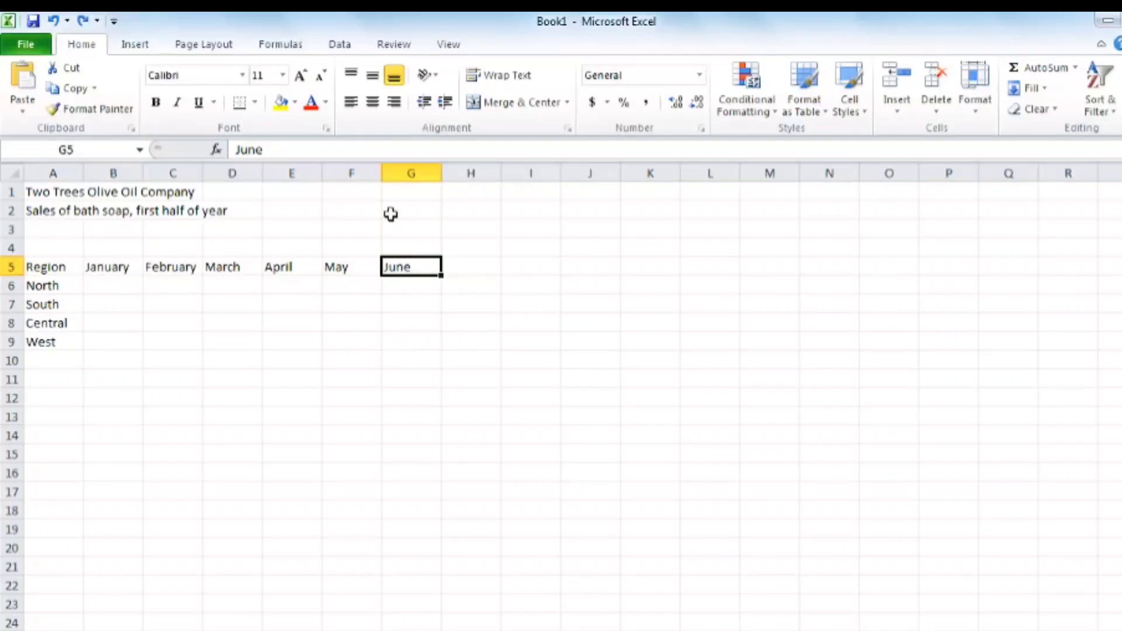
Step: Overwrite the June heading in cell G5 with Total, keeping G5 selected
{"action": "type", "text": "Total"}
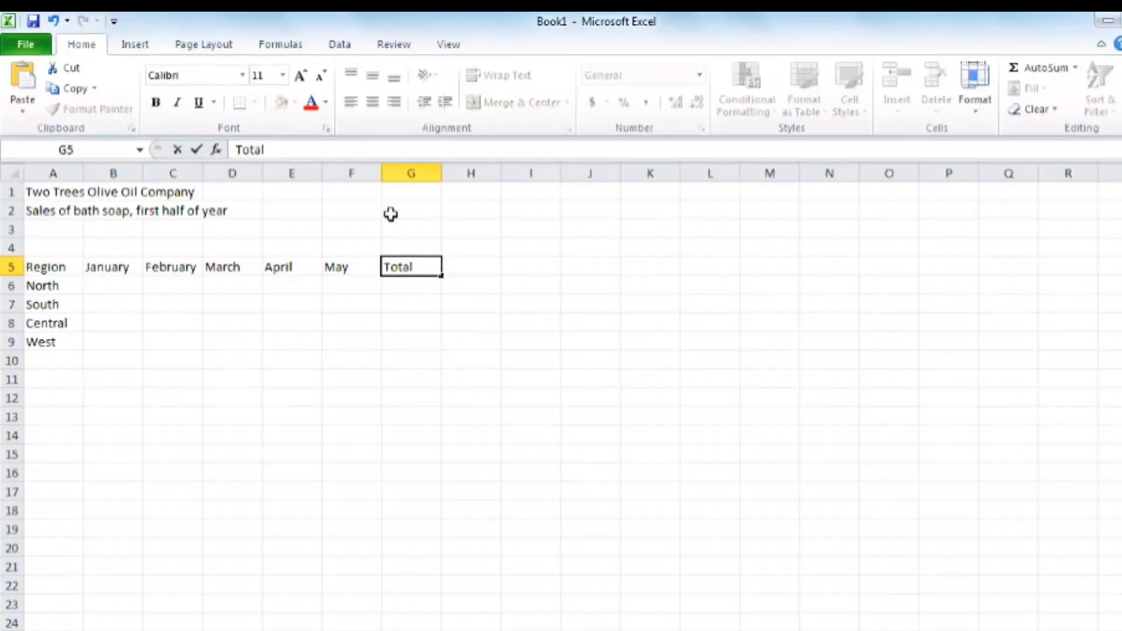
{"action": "key", "text": "ctrl+Return"}
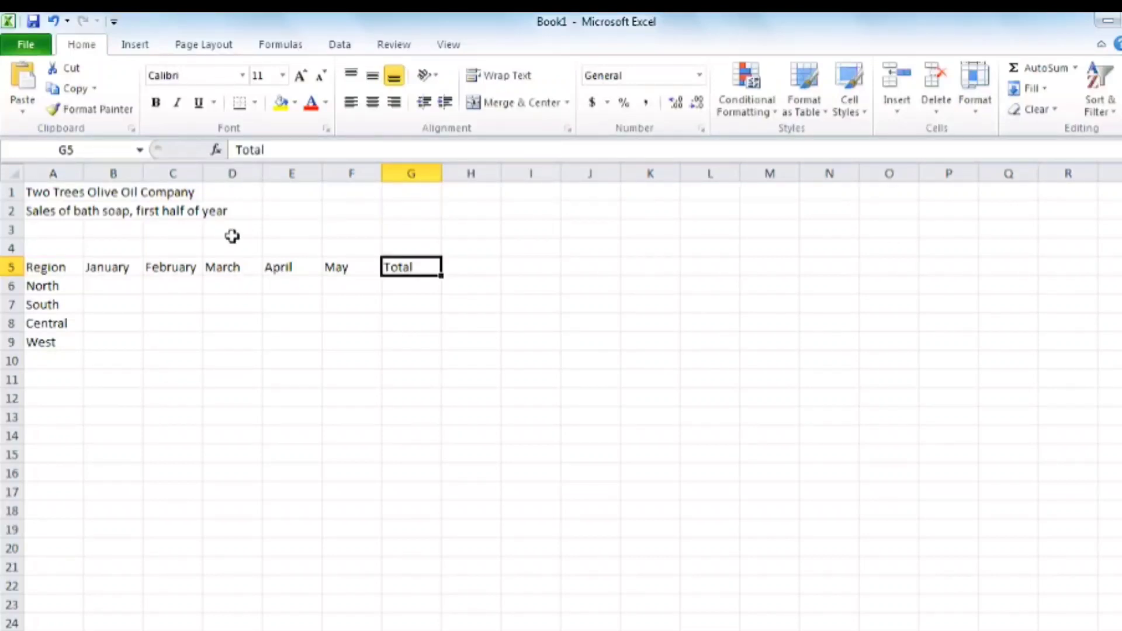
Step: Try three times to edit the heading Region in cell A5 to Regions, cancelling each edit
{"action": "left_click", "coordinate": [75, 268]}
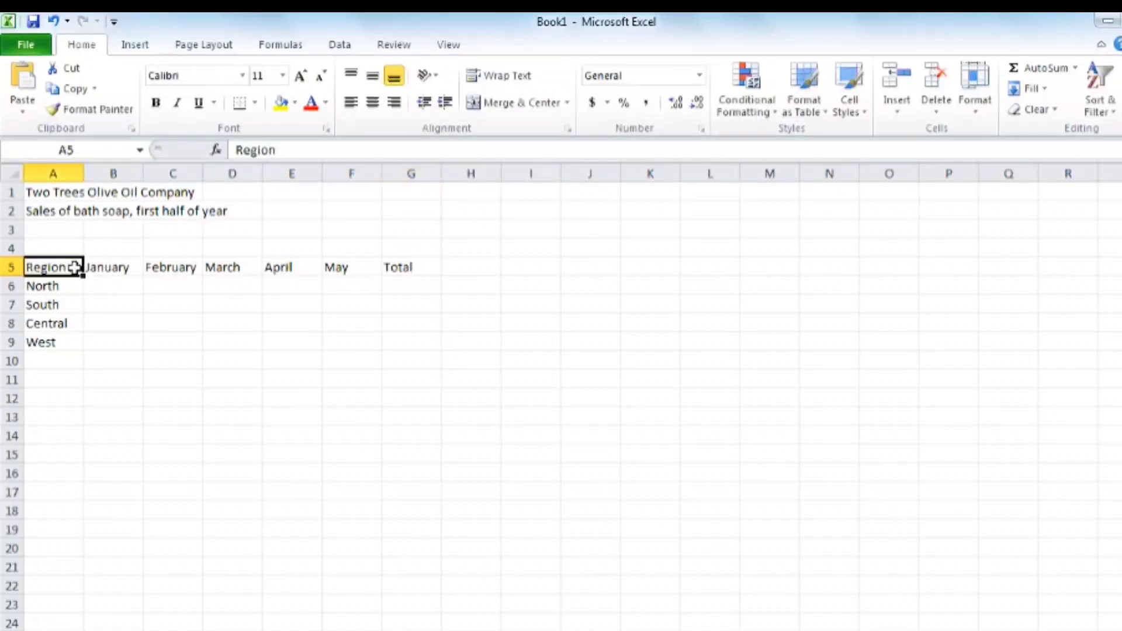
{"action": "double_click", "coordinate": [67, 266]}
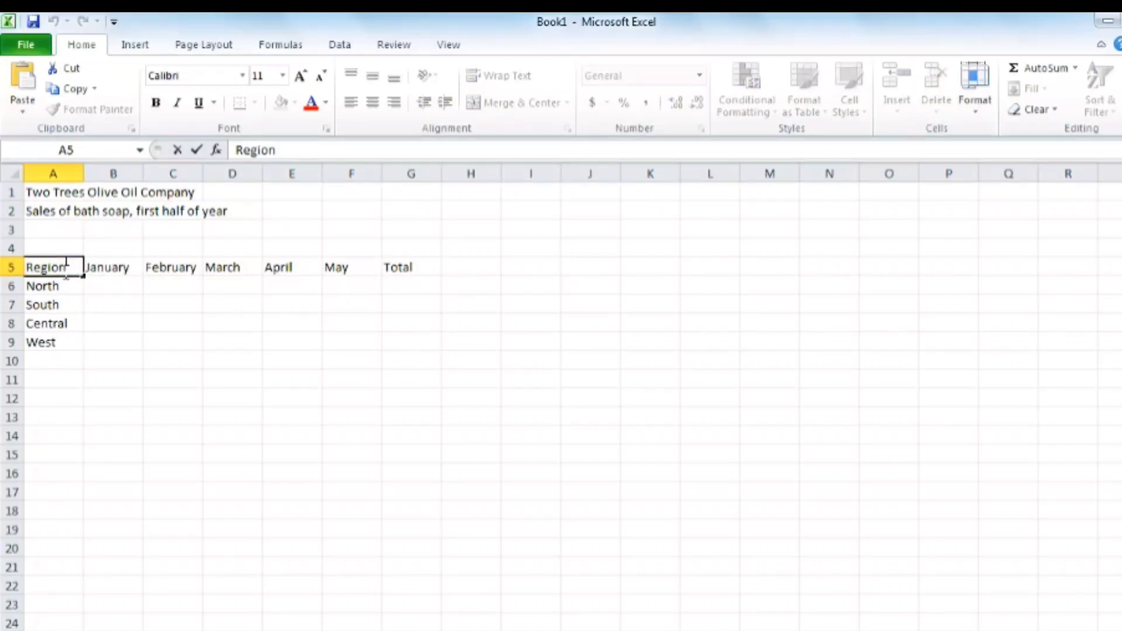
{"action": "type", "text": "s"}
{"action": "key", "text": "Escape"}
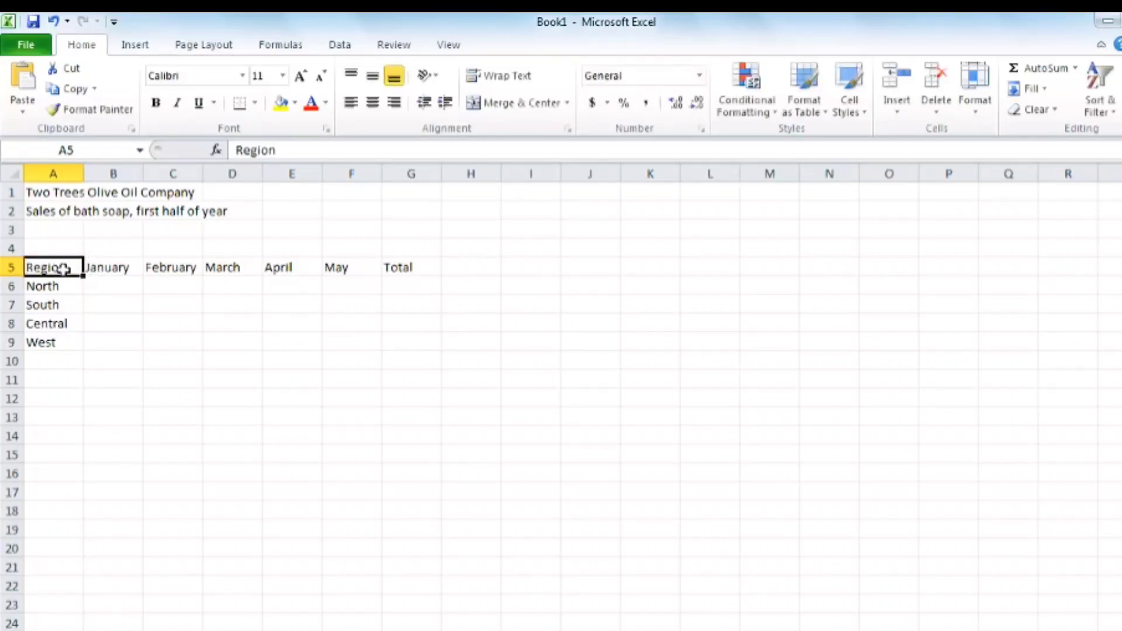
{"action": "left_click", "coordinate": [289, 151]}
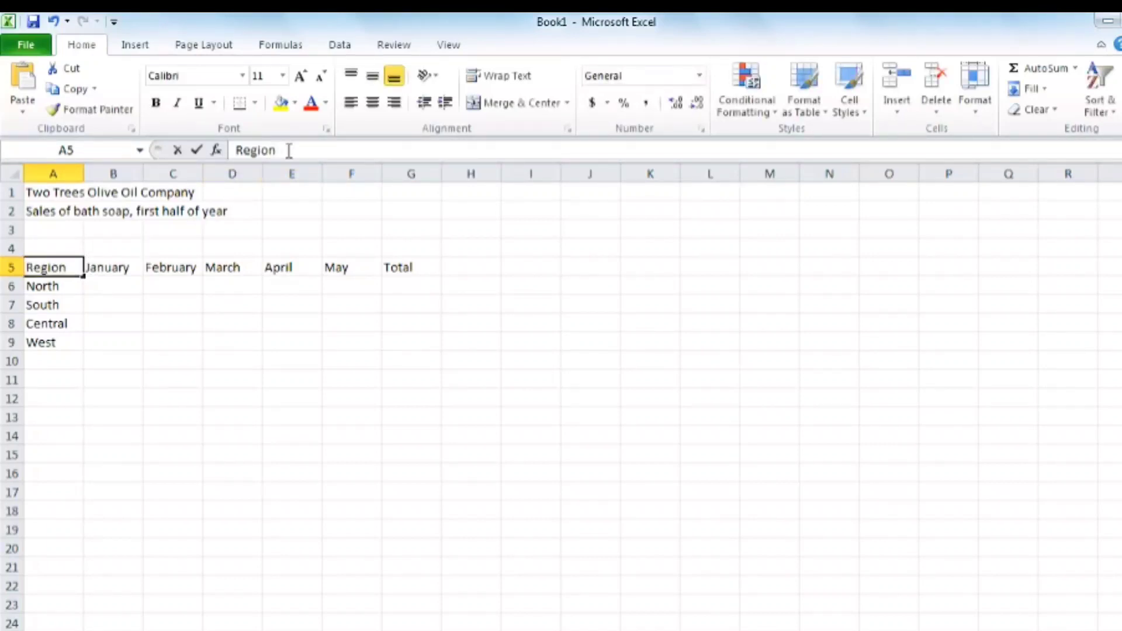
{"action": "type", "text": "s"}
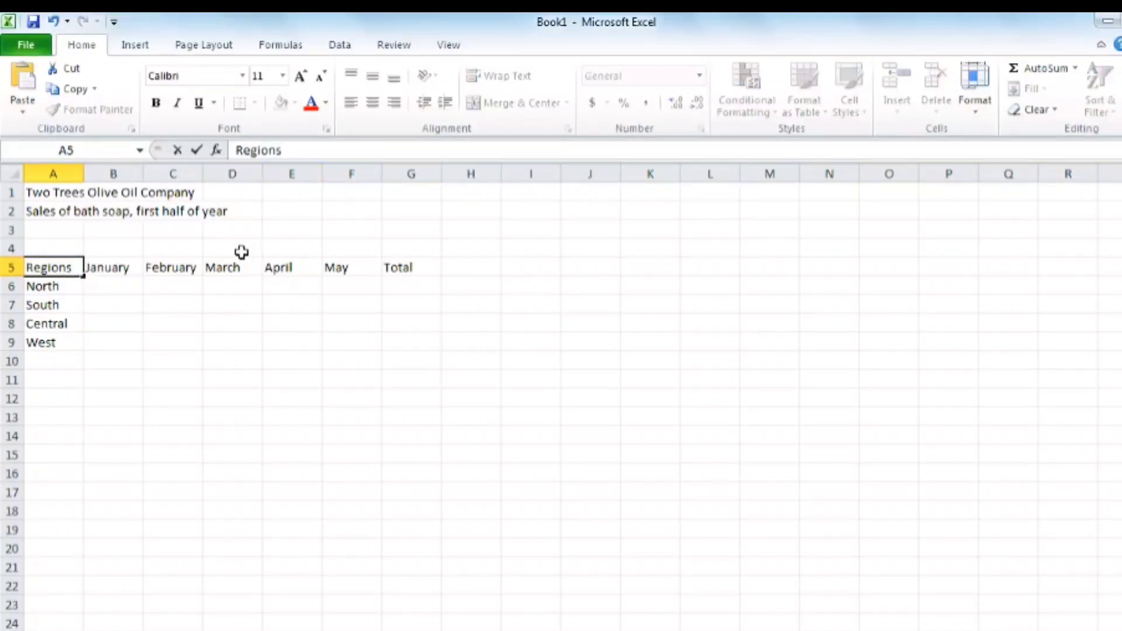
{"action": "key", "text": "Escape"}
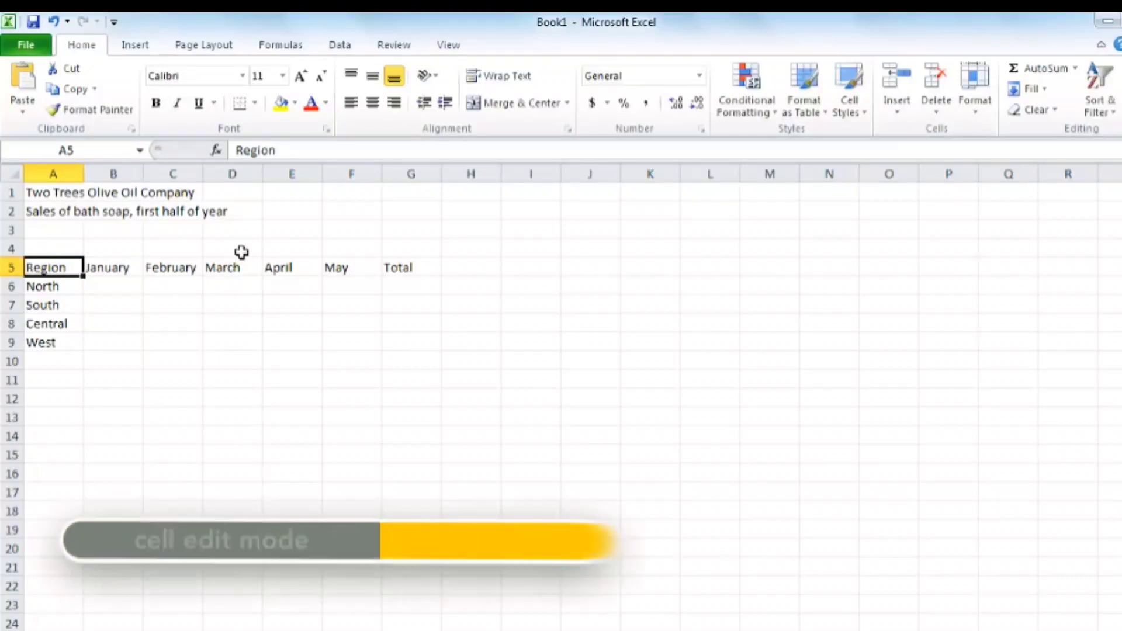
{"action": "key", "text": "F2"}
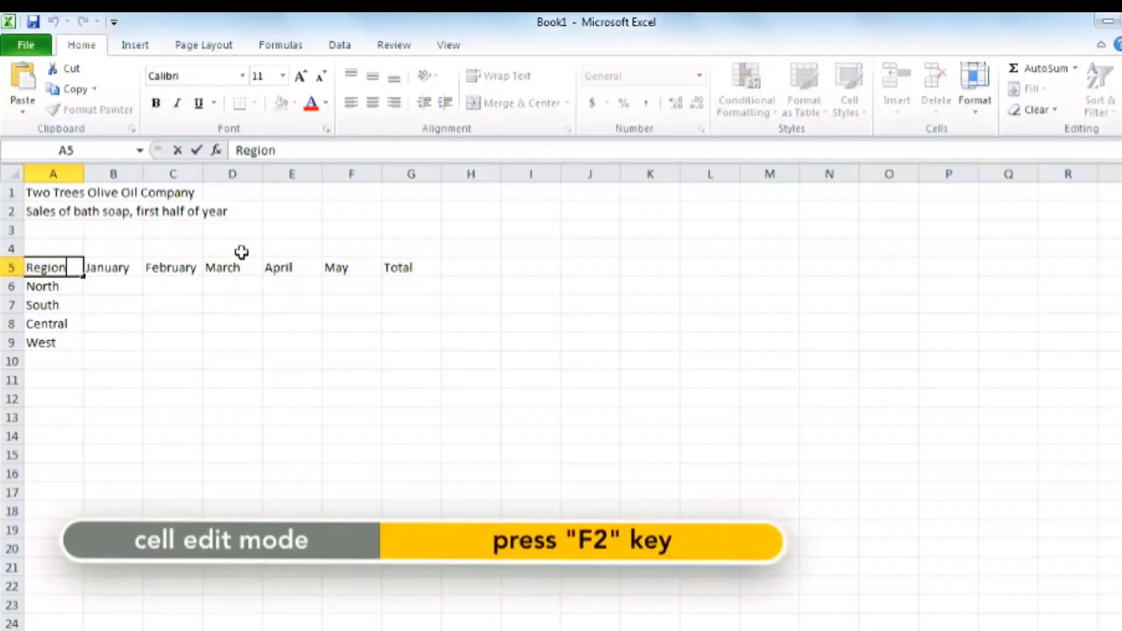
{"action": "type", "text": "s"}
{"action": "key", "text": "Escape"}
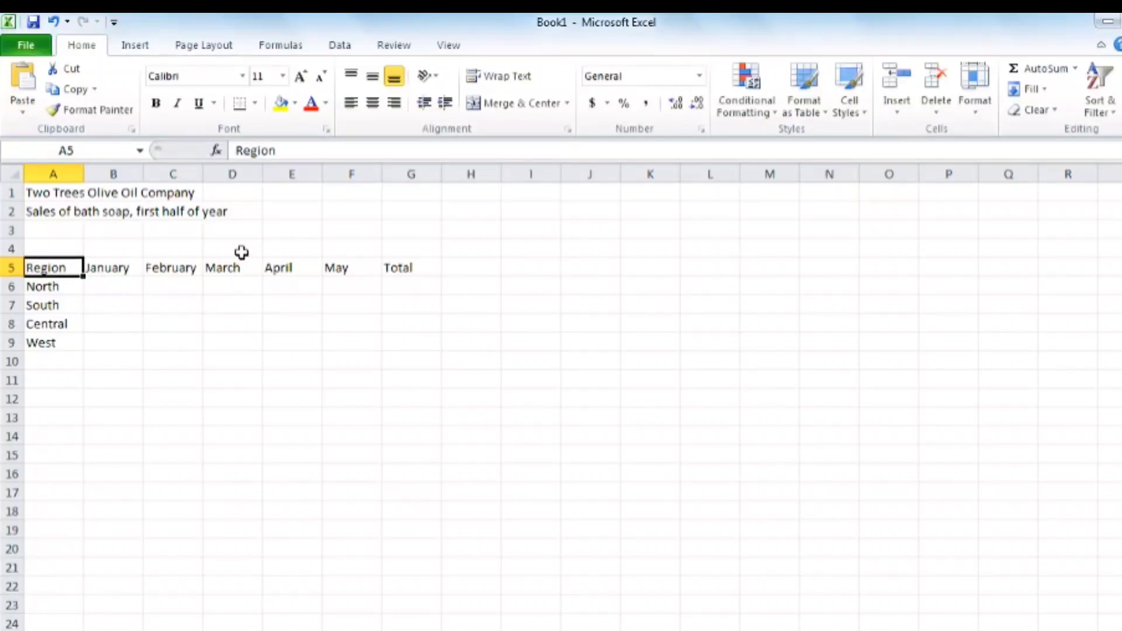
Step: Try replacing the word Sales with Volume in the subtitle in cell A2, and cancel the edit
{"action": "left_click", "coordinate": [48, 215]}
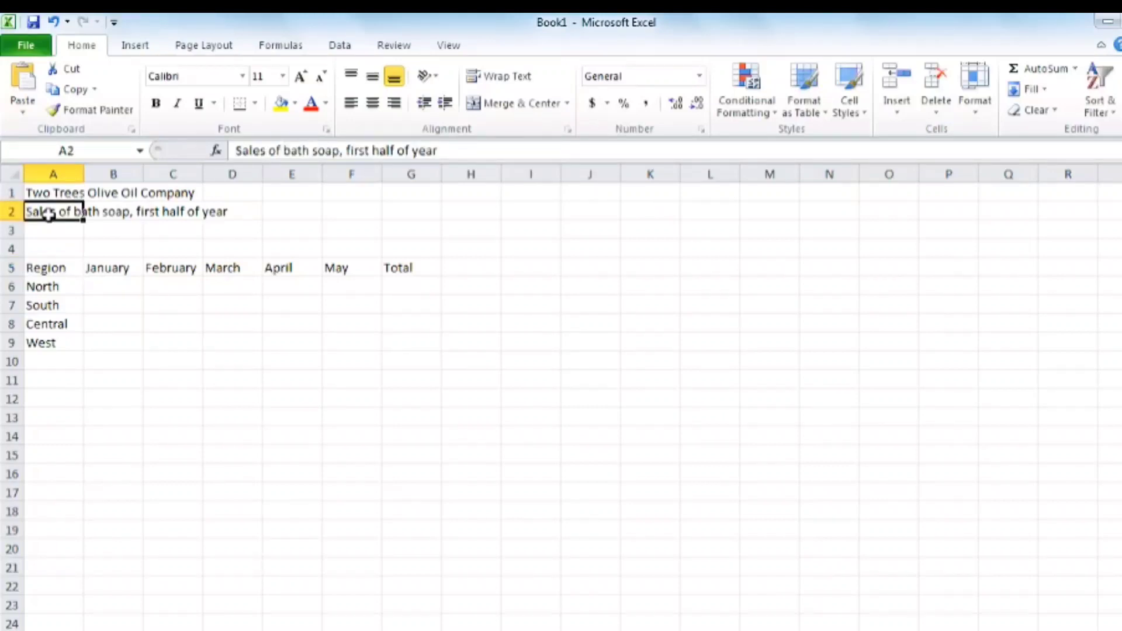
{"action": "left_click", "coordinate": [235, 244]}
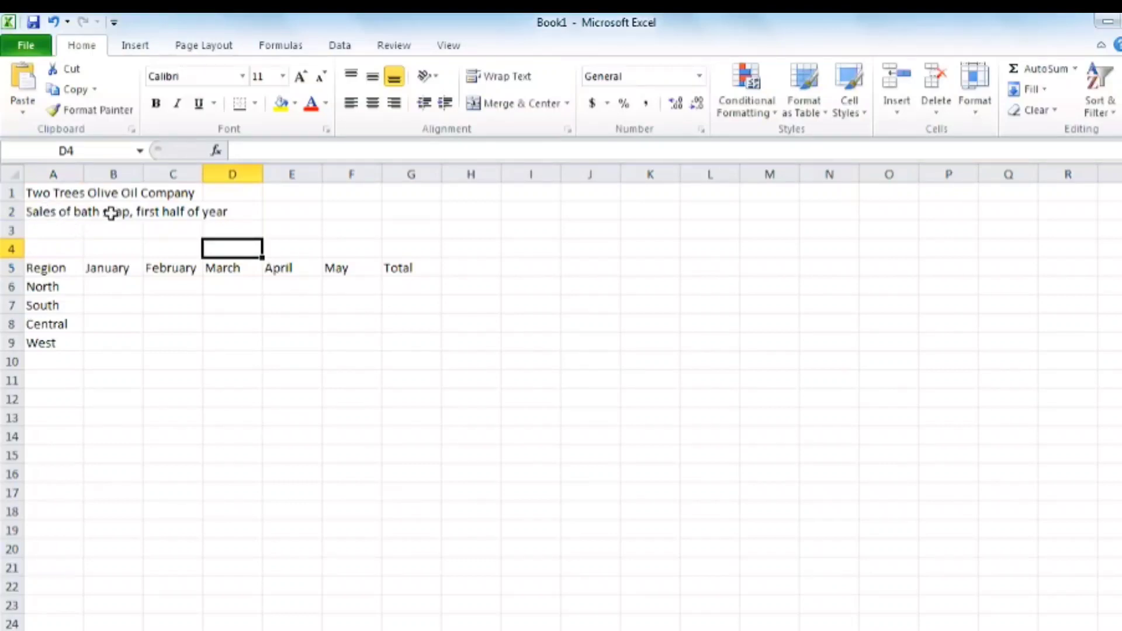
{"action": "double_click", "coordinate": [44, 212]}
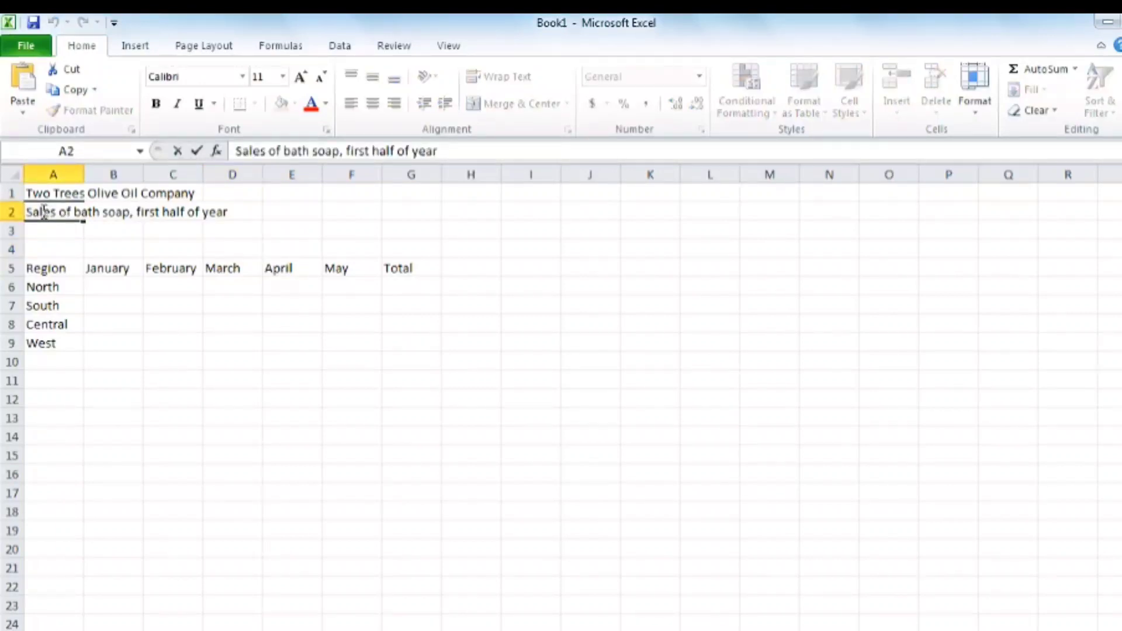
{"action": "double_click", "coordinate": [44, 213]}
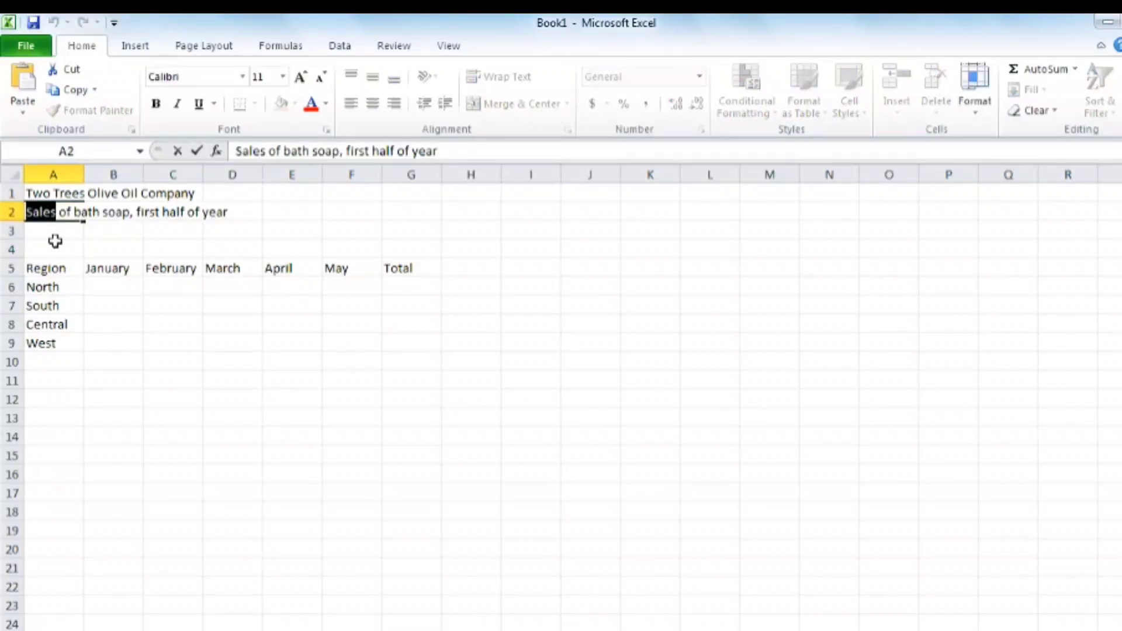
{"action": "type", "text": "Volu"}
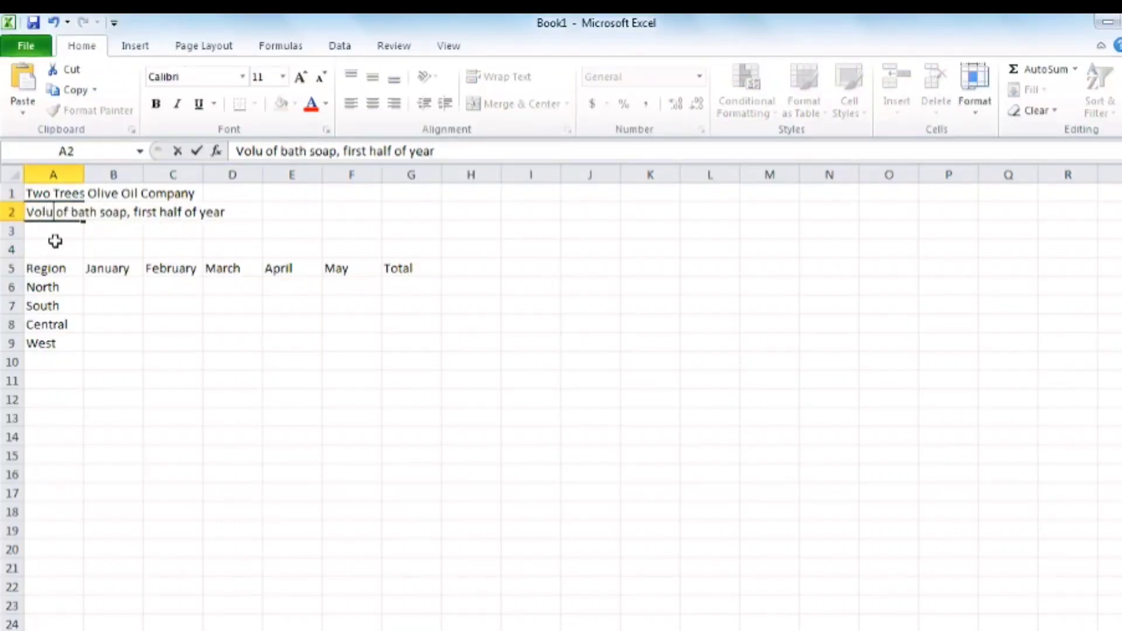
{"action": "type", "text": "me"}
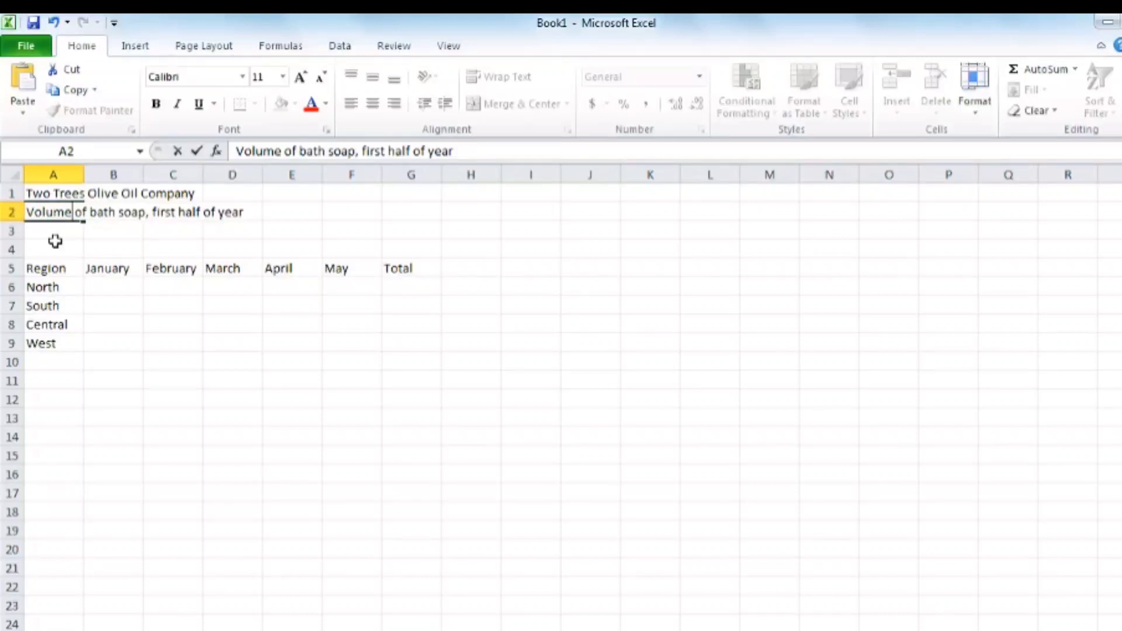
{"action": "key", "text": "Escape"}
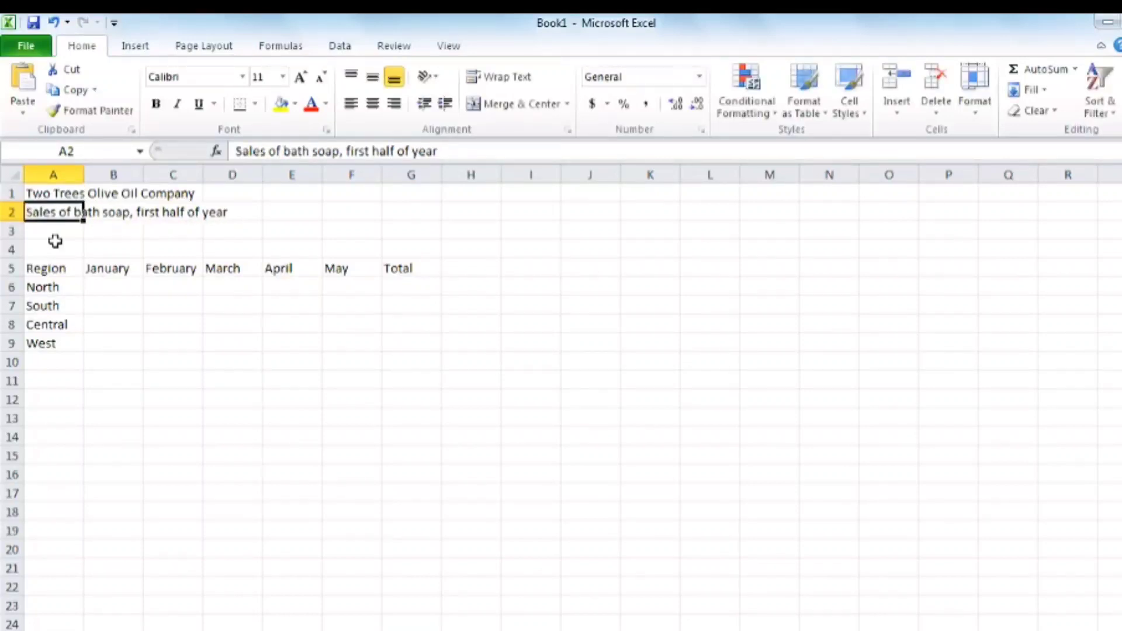